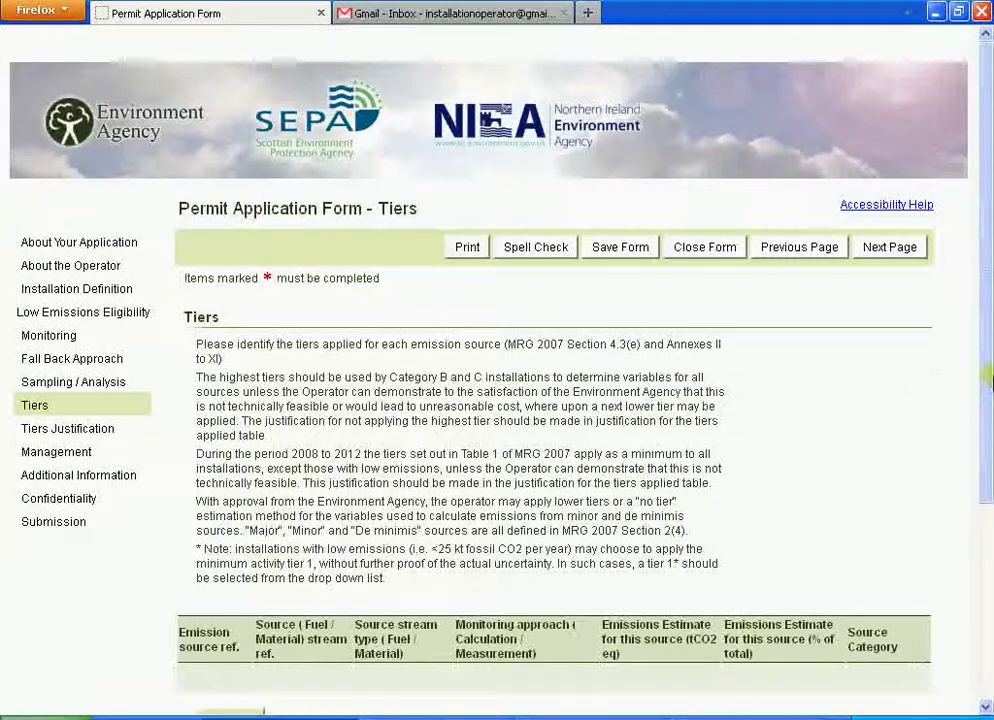
Add a tiers row with emission source ref S1, source stream F1 and the stream classed as Fuel
drag(988, 388, 983, 546)
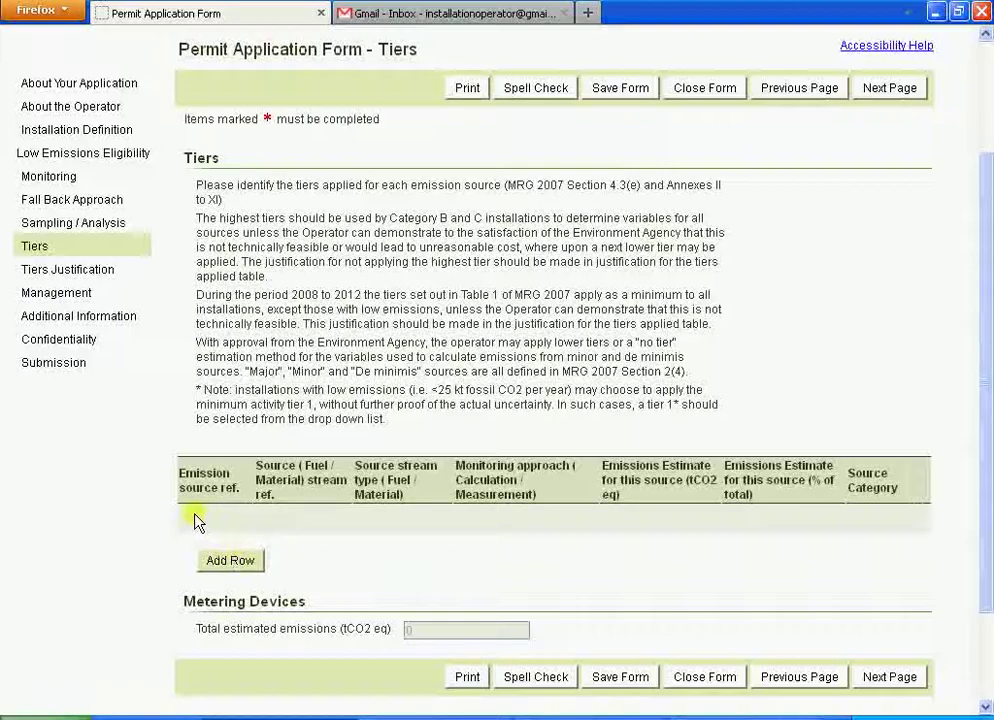
click(242, 566)
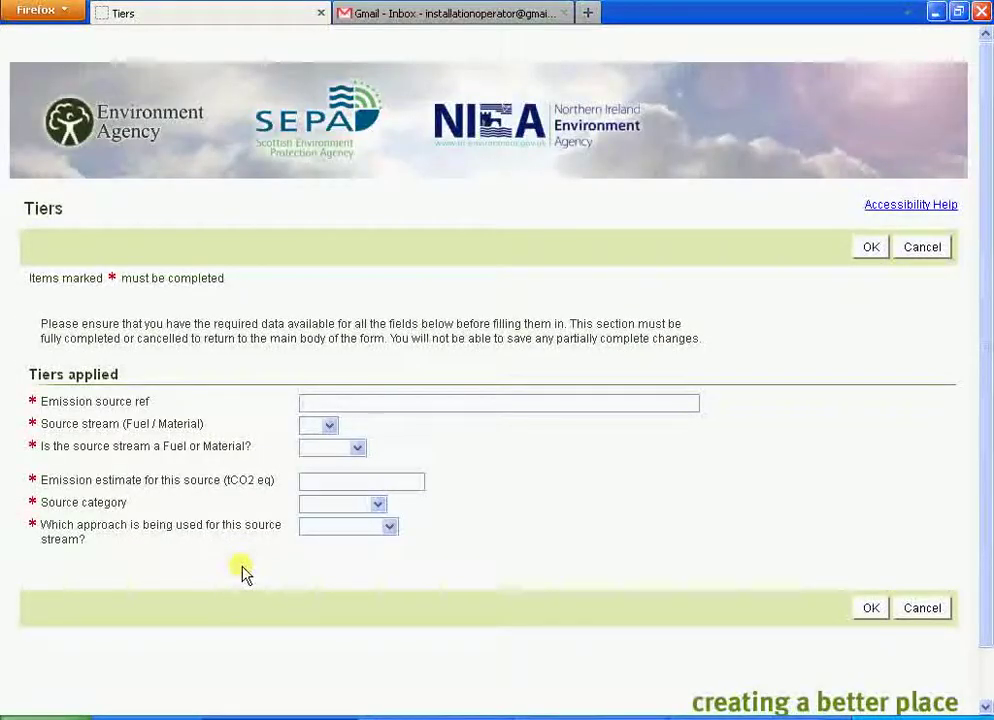
click(381, 406)
text(S1)
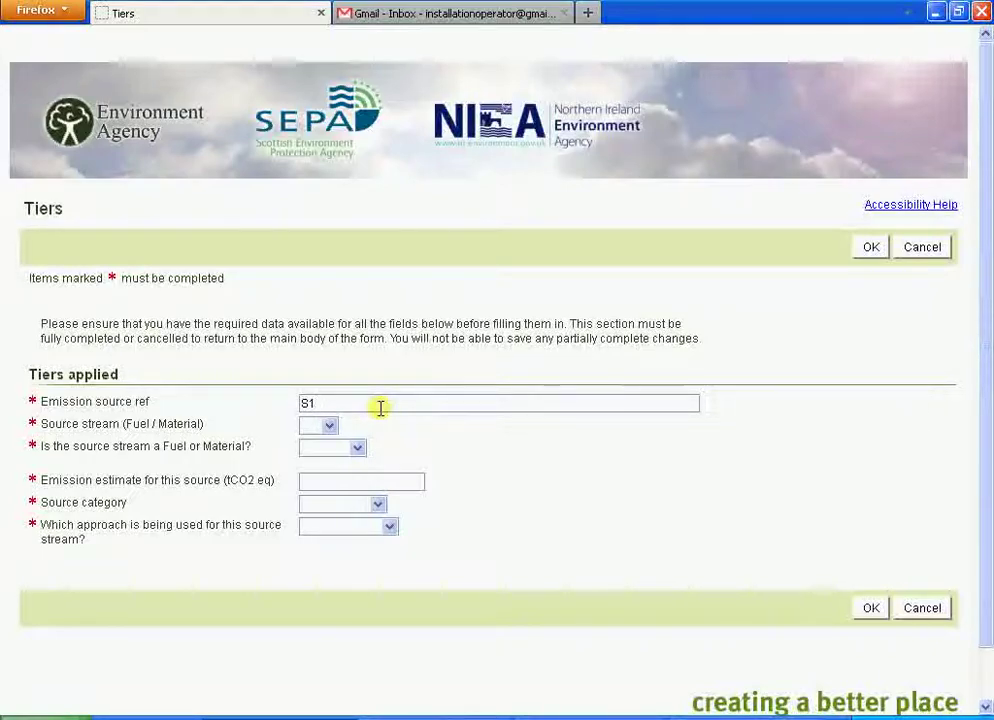
click(330, 428)
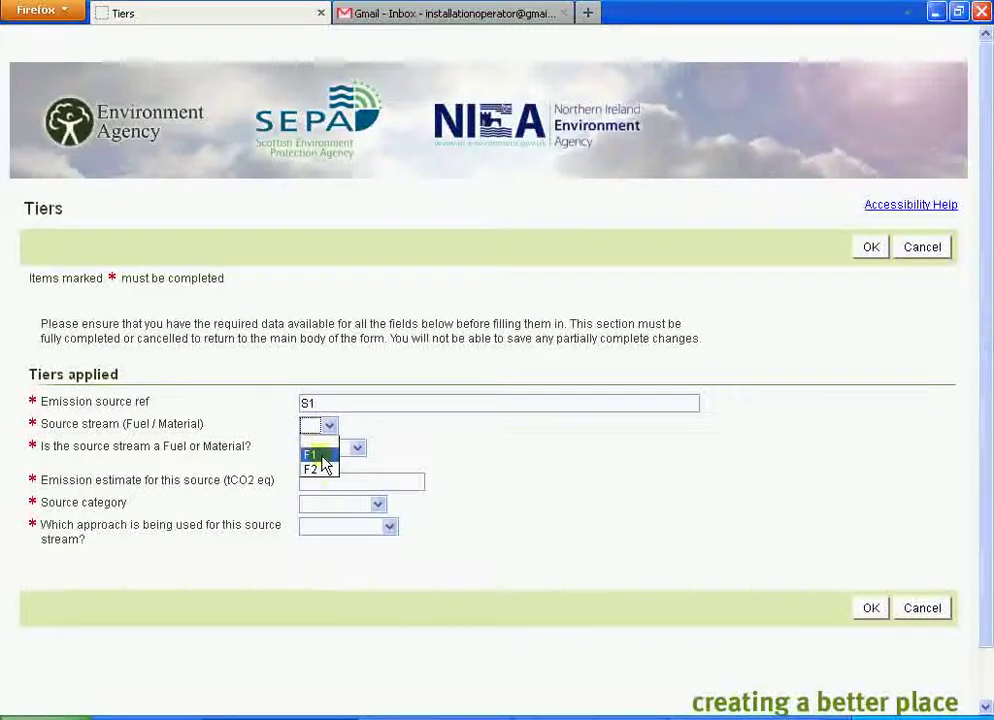
click(321, 456)
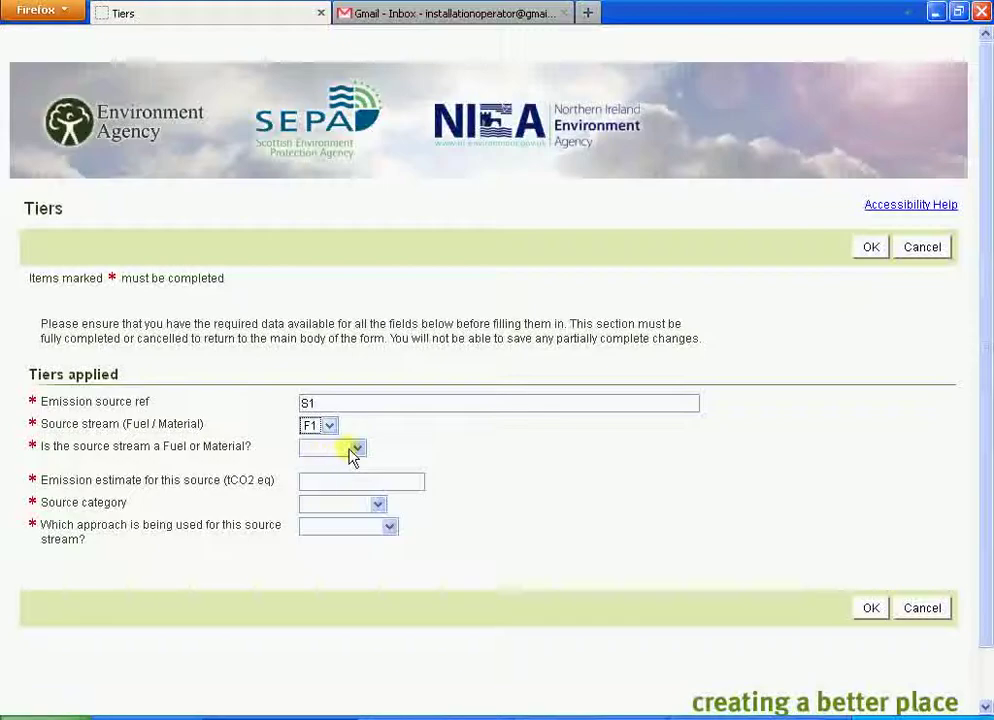
click(358, 450)
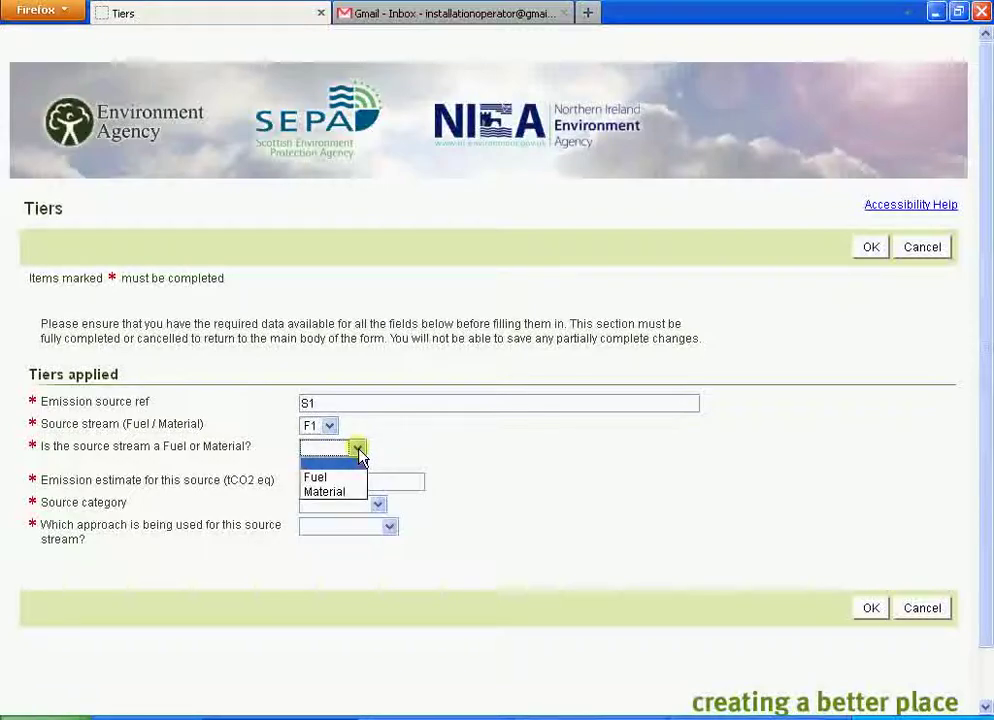
click(340, 478)
Set the source's emission estimate to 10000 tCO2 eq, its category to Major and its approach to Calculation
click(364, 481)
text(10000)
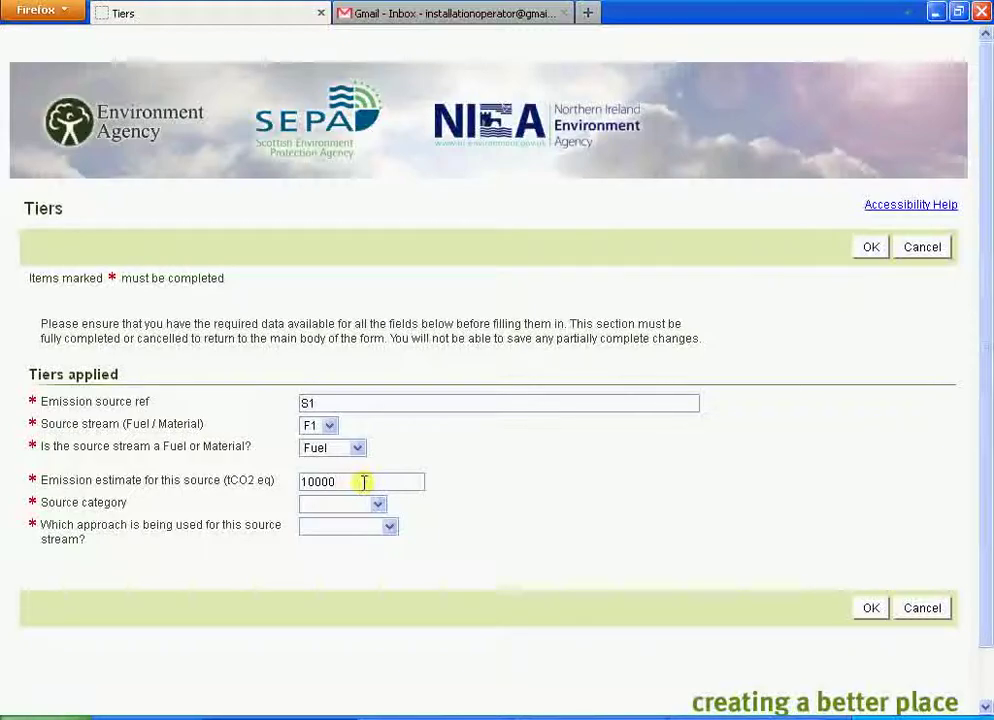
key(Tab)
click(378, 505)
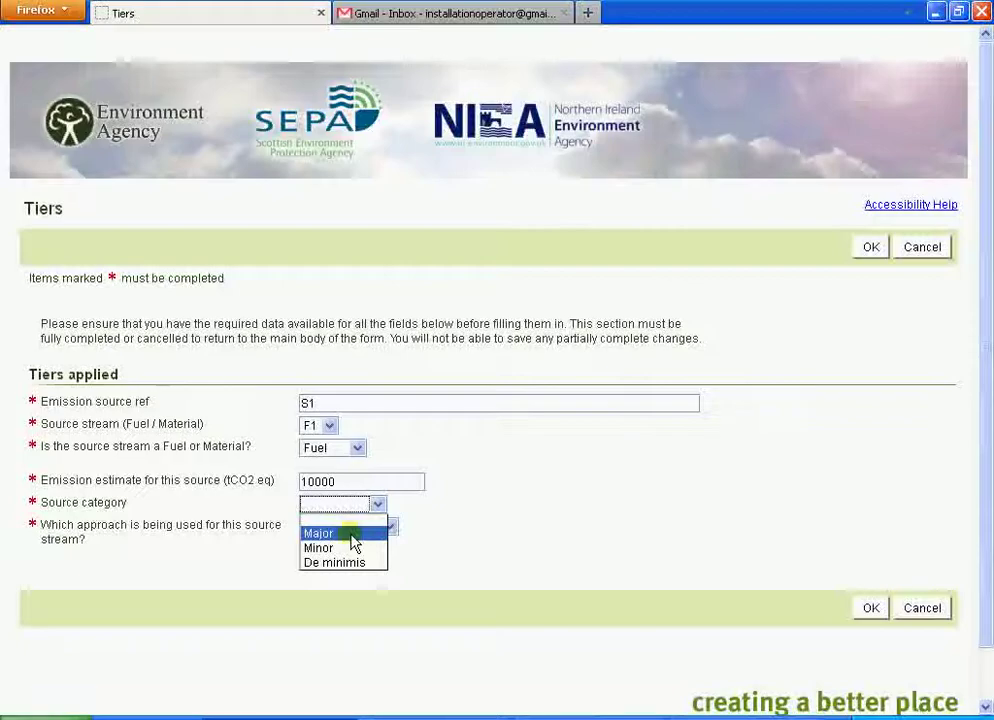
click(350, 538)
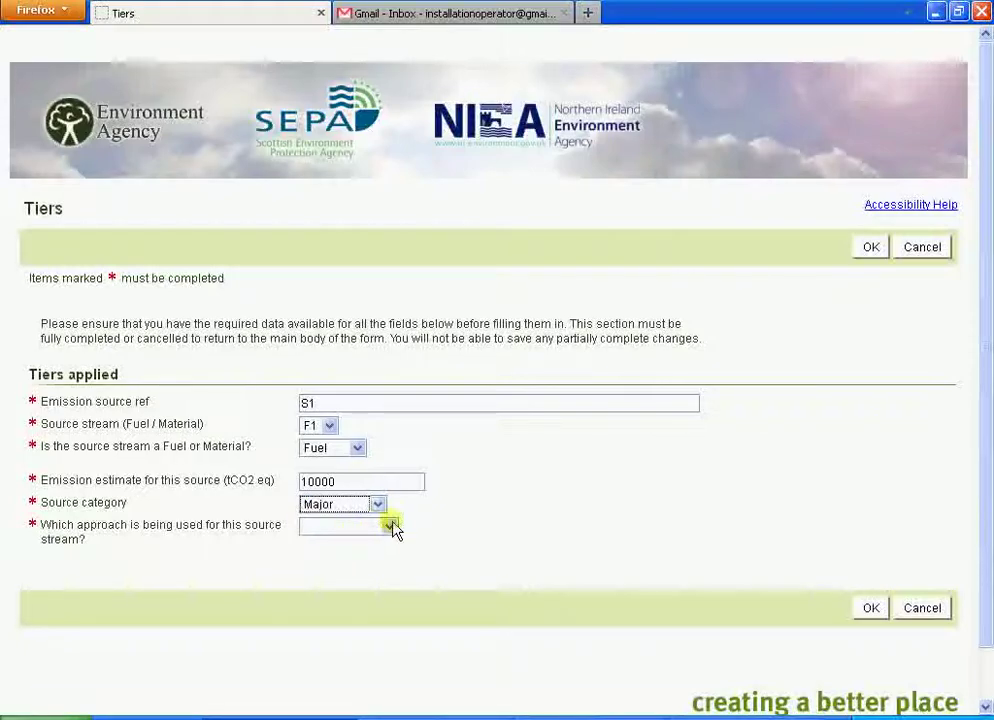
click(390, 527)
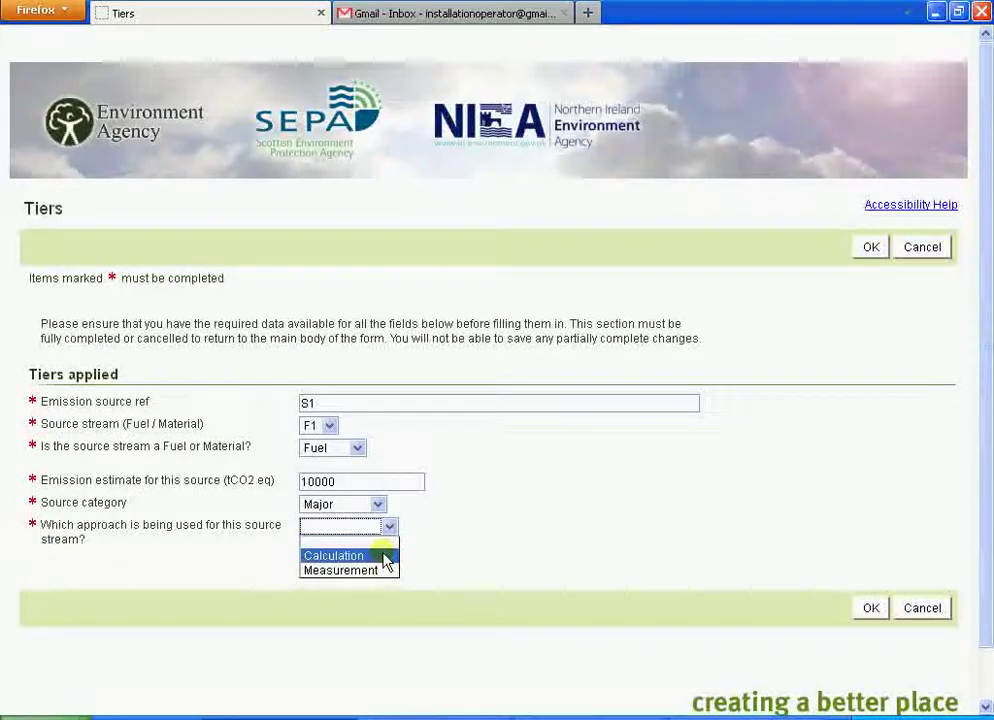
click(385, 558)
Add a Turbine meter to the Calculation metering devices with reference M1, uncertainty 2 and location Main gate
drag(988, 318, 985, 496)
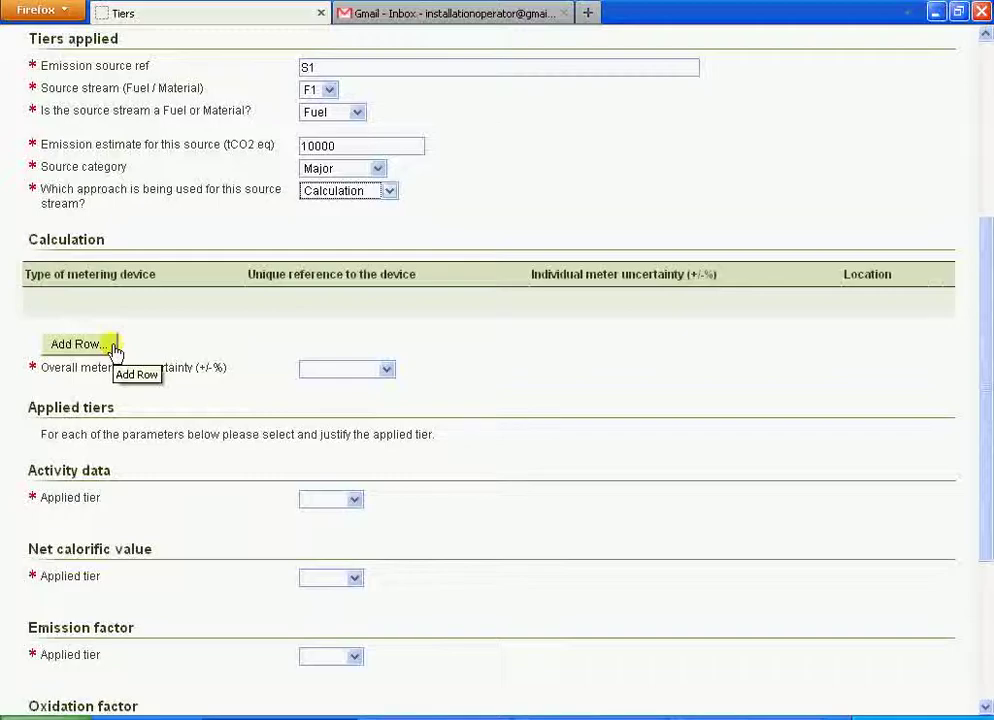
click(80, 344)
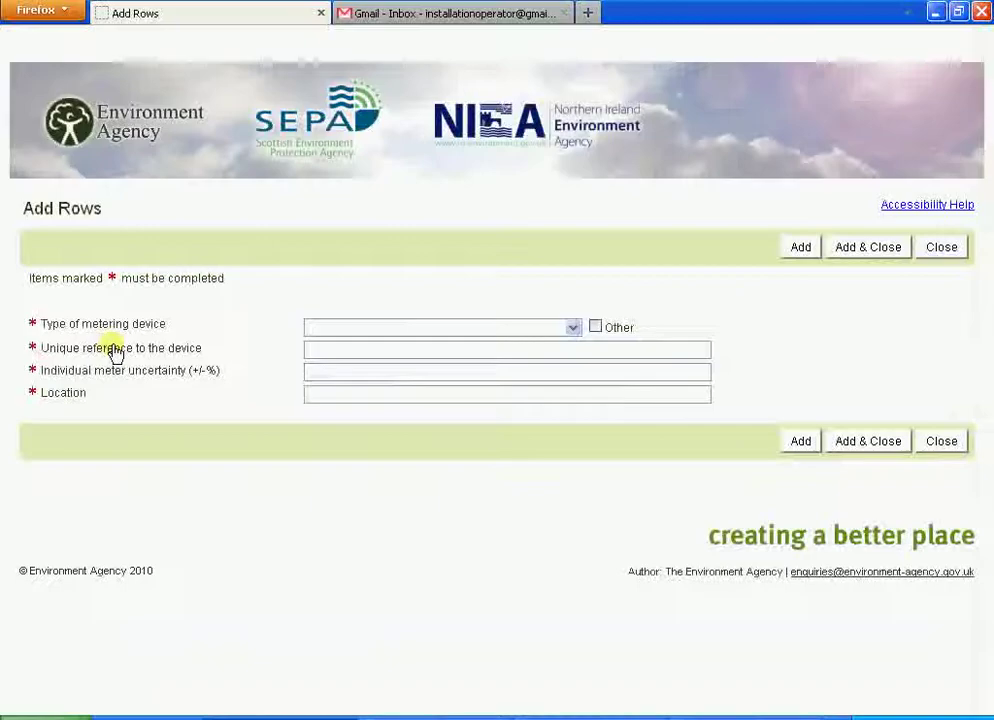
click(573, 328)
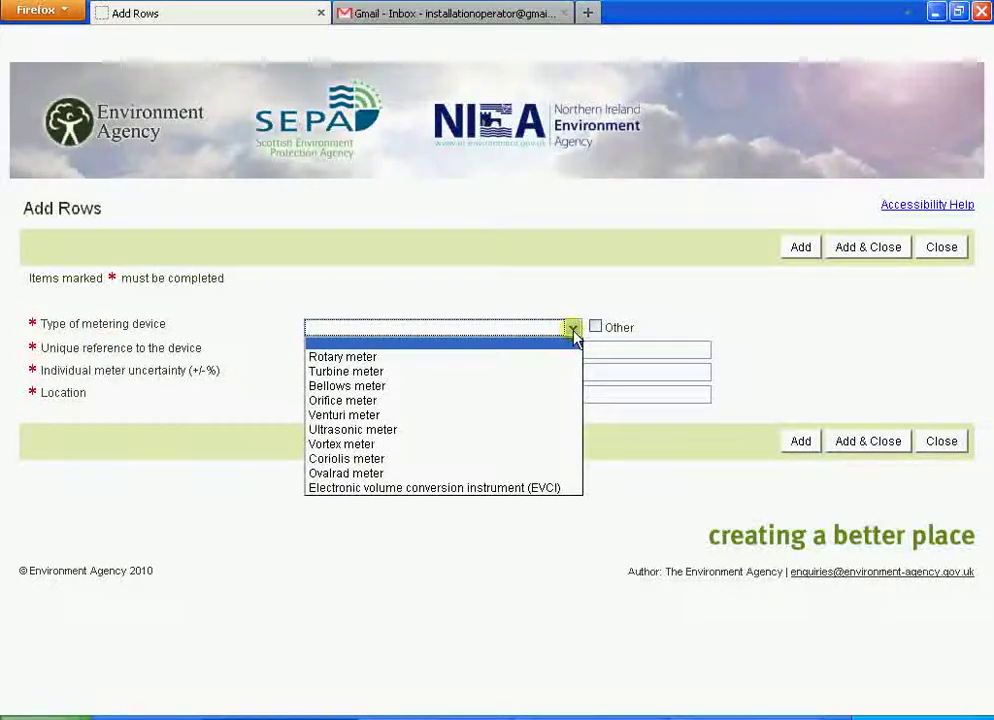
click(486, 371)
click(494, 353)
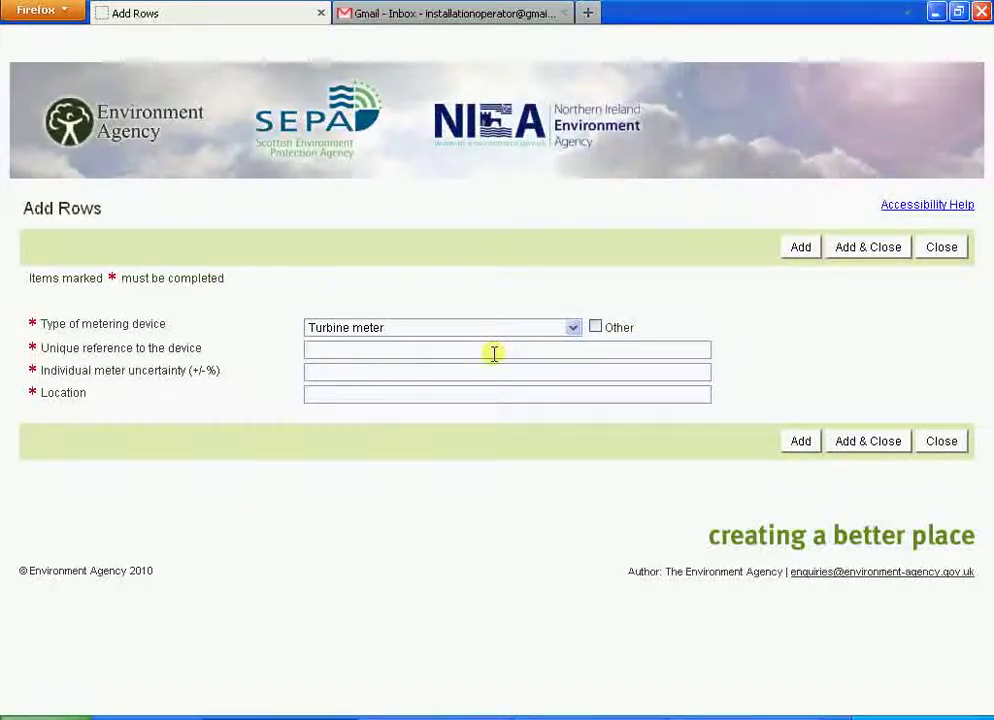
text(M1)
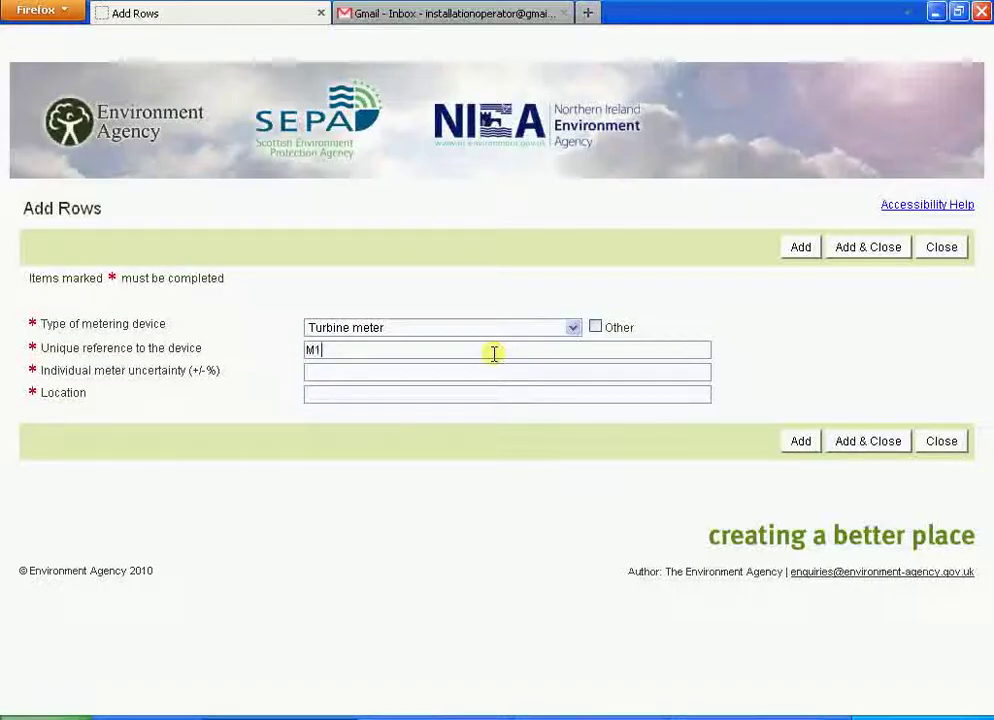
key(Tab)
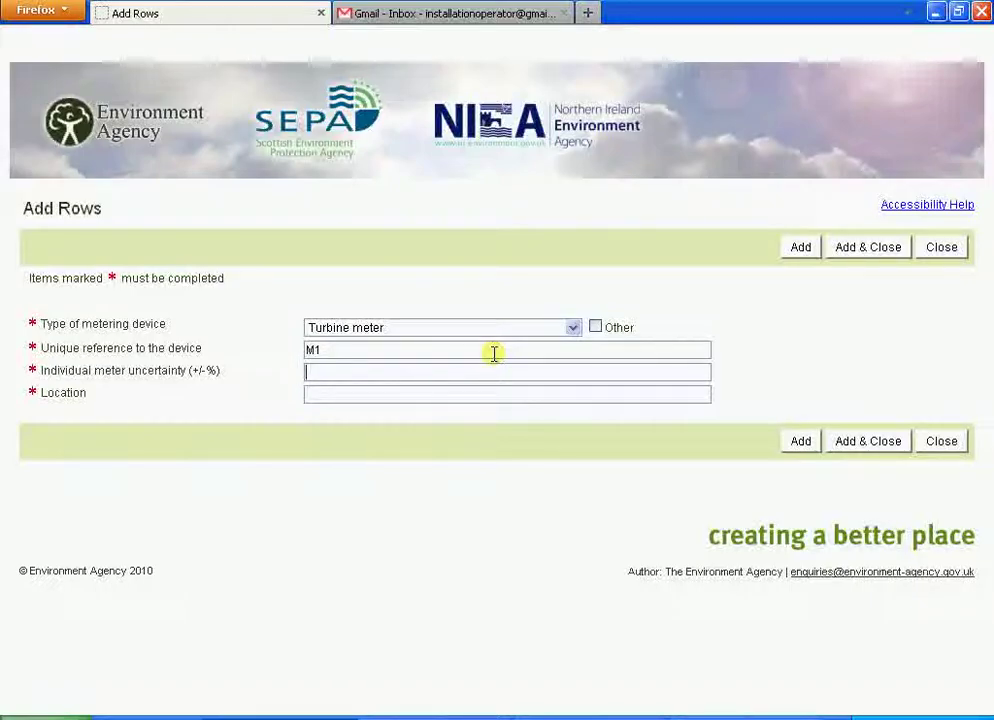
text(2)
key(Tab)
text(Main gate)
key(Tab)
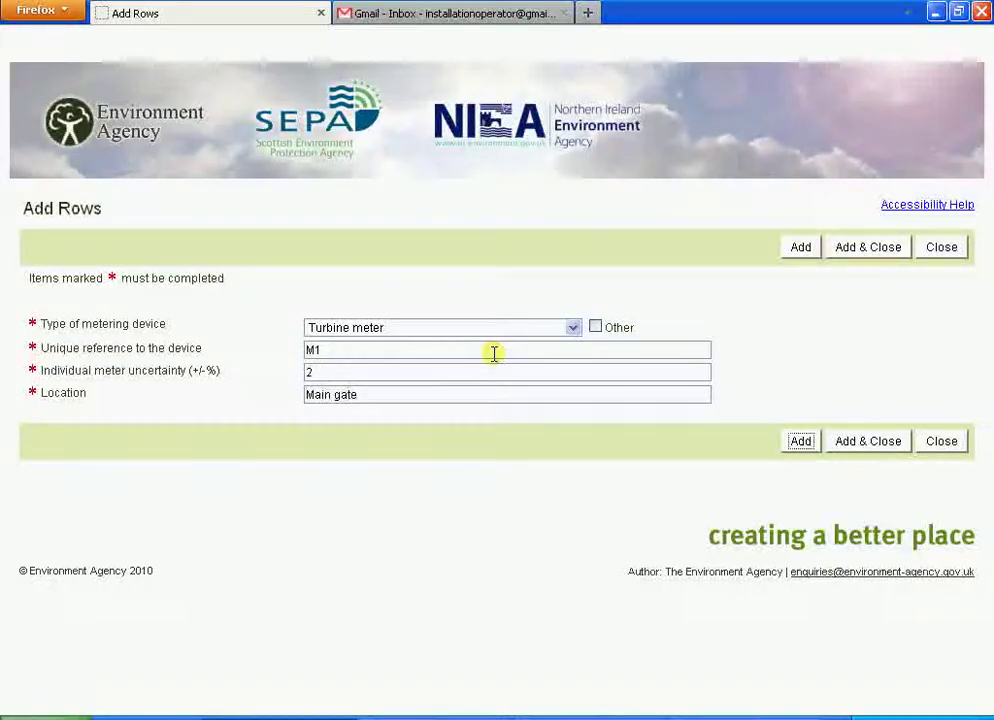
click(800, 441)
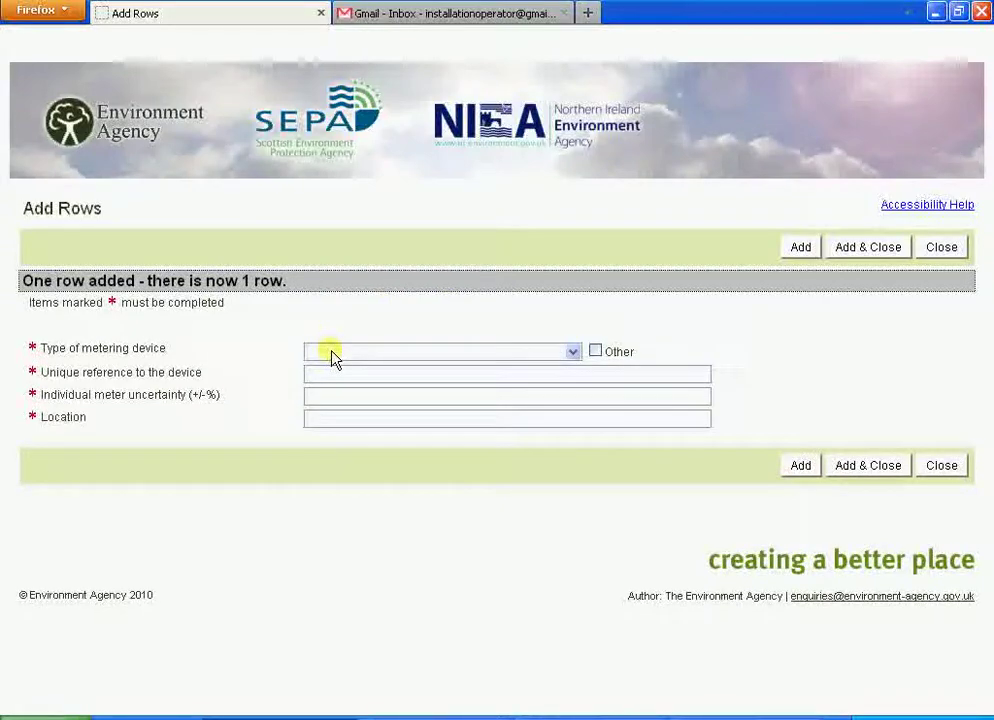
Add a second Turbine meter with reference M2, uncertainty 2.3 and location Main Gate, and return to the tiers entry
click(566, 354)
click(517, 396)
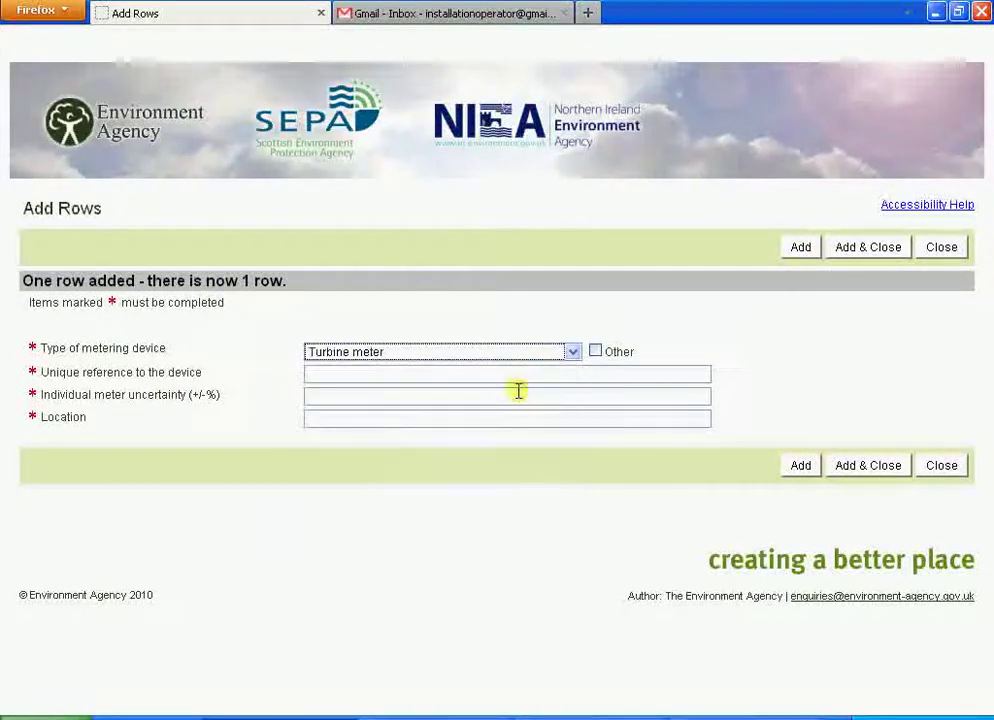
click(468, 376)
text(M2)
key(Tab)
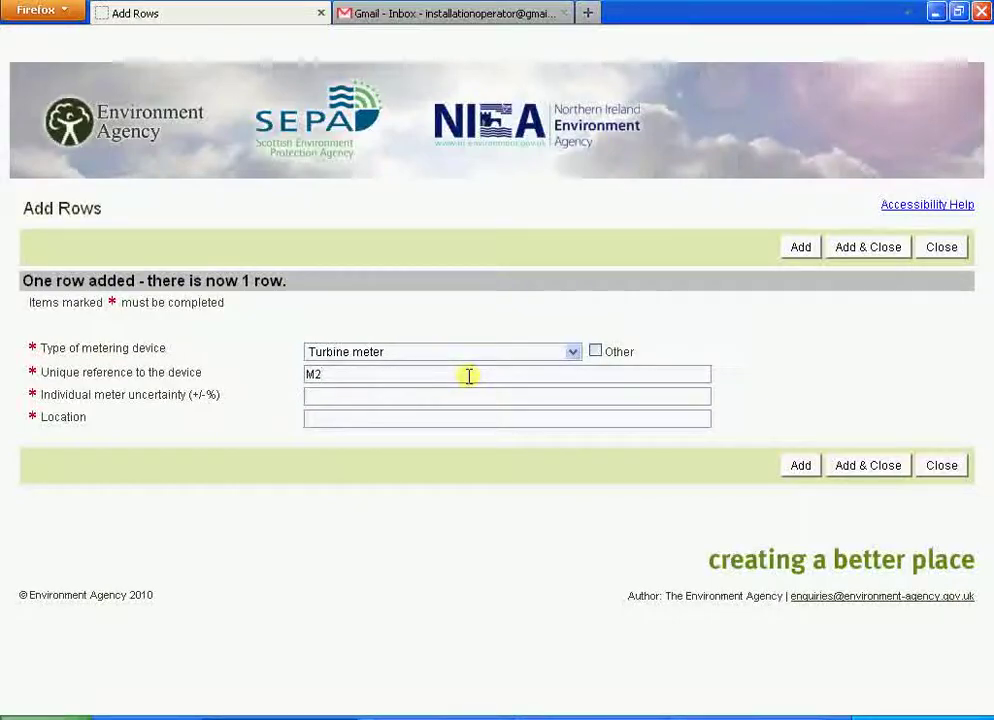
text(2.3)
key(Tab)
text(Main Gate)
key(Tab)
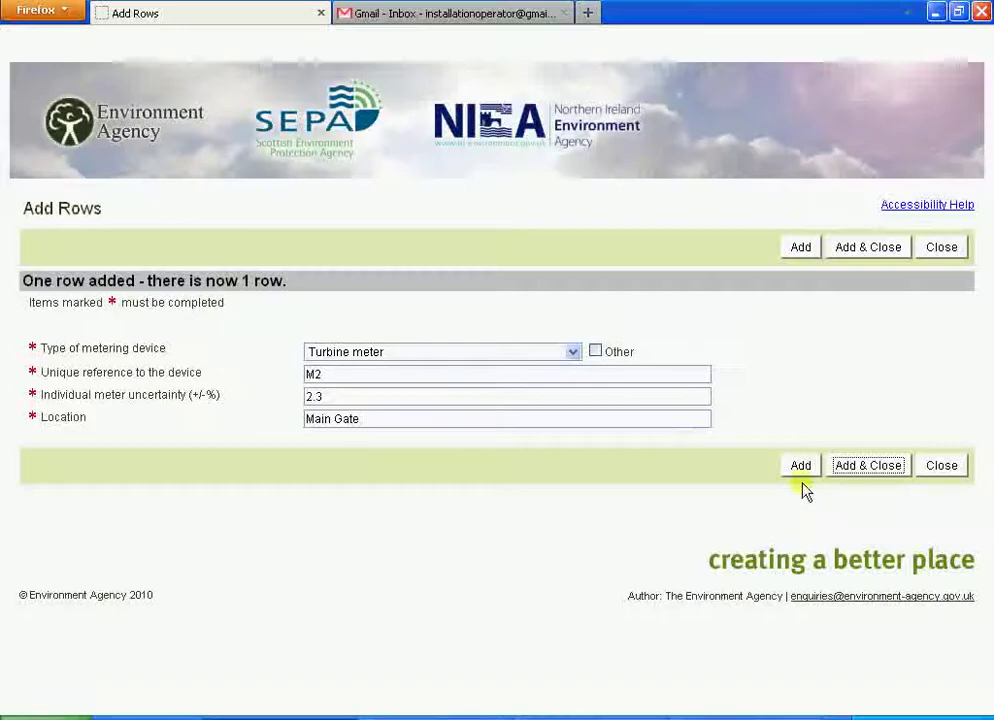
click(864, 468)
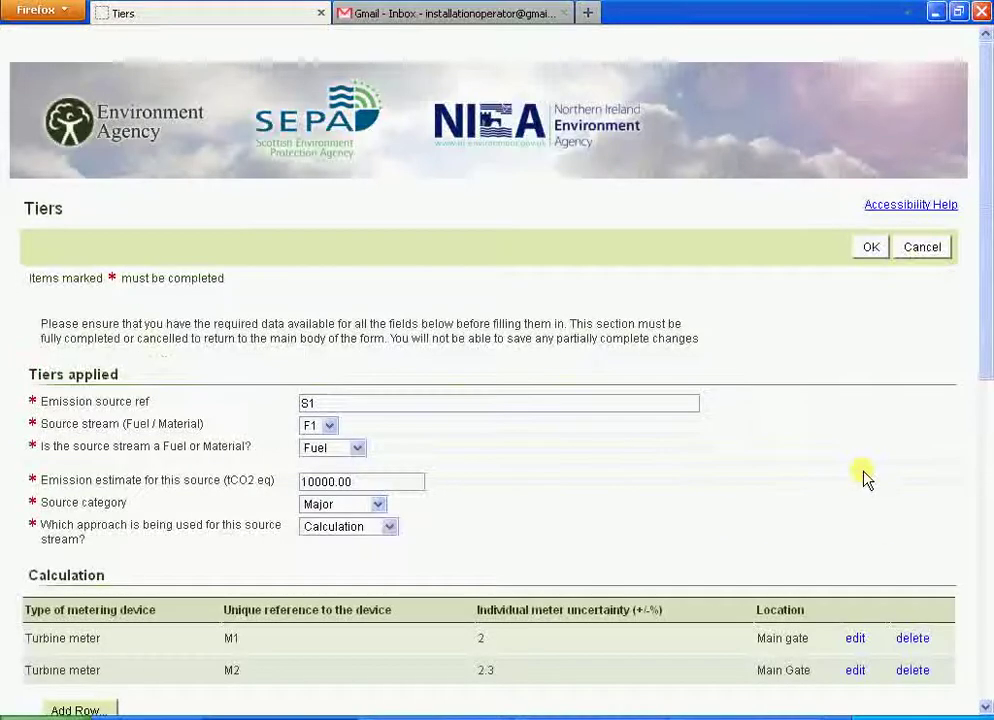
Set the overall metering uncertainty to <2.5% (tier 3)
drag(985, 362, 989, 545)
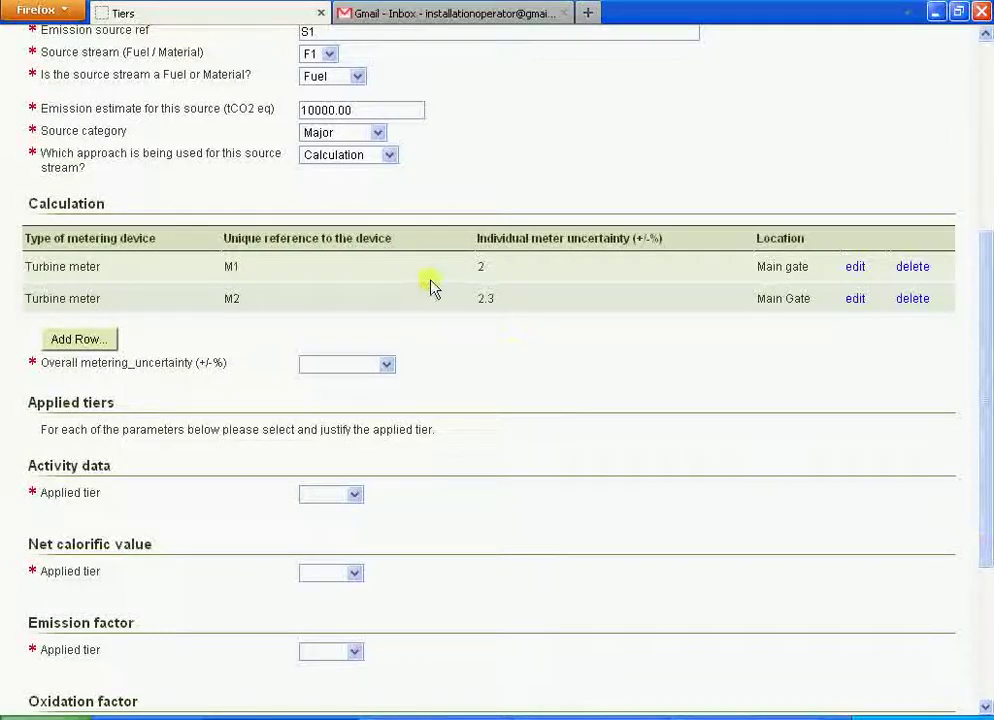
click(388, 366)
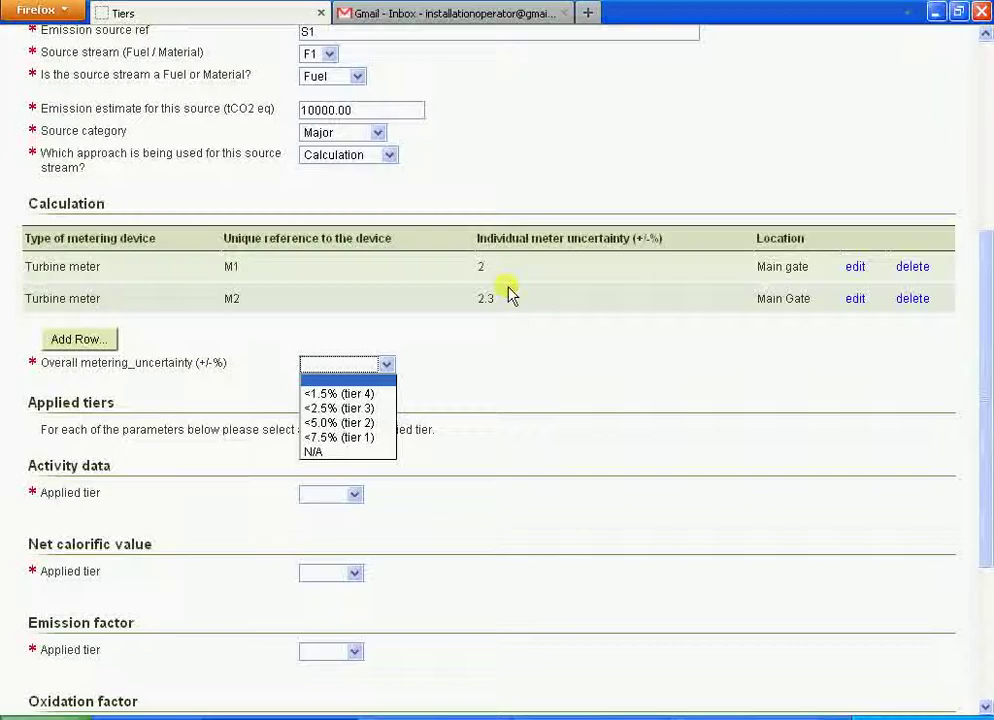
click(377, 410)
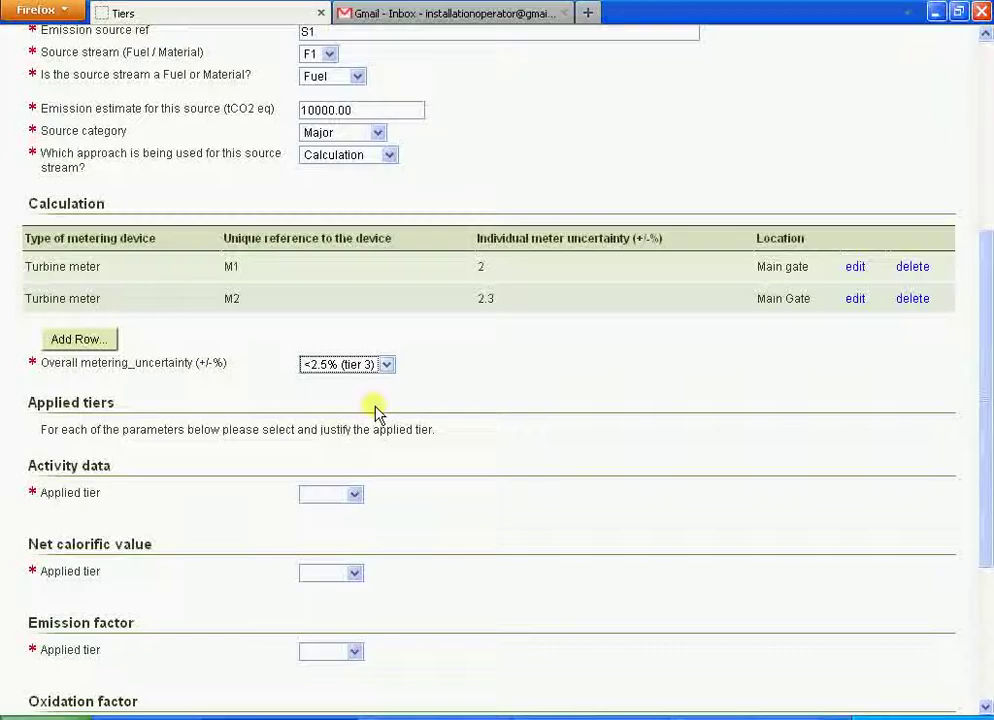
click(386, 370)
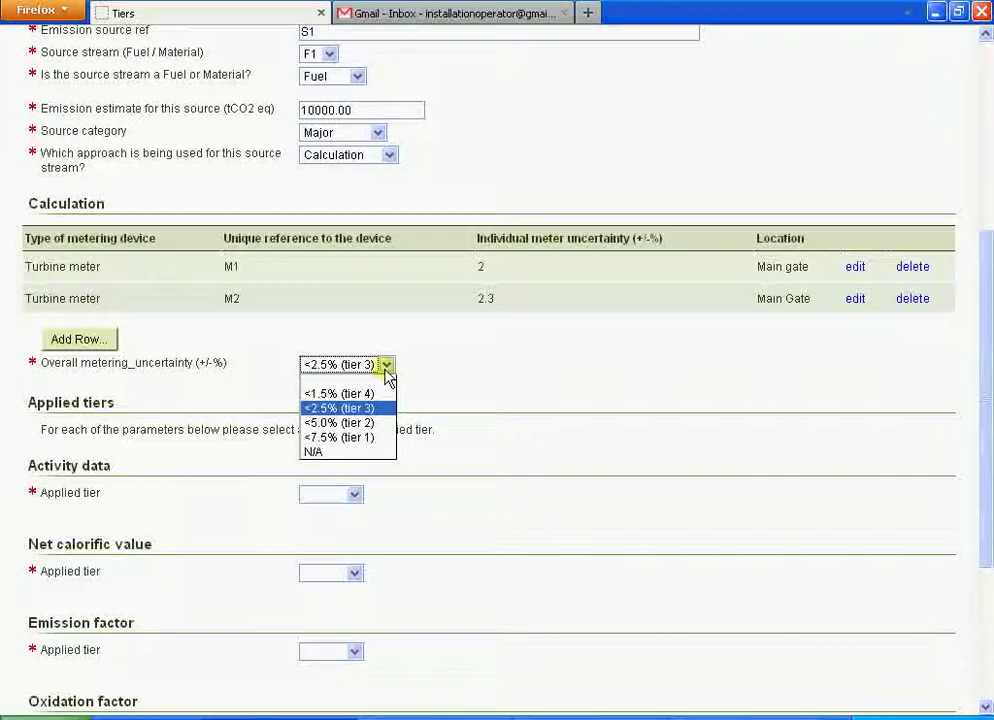
click(373, 410)
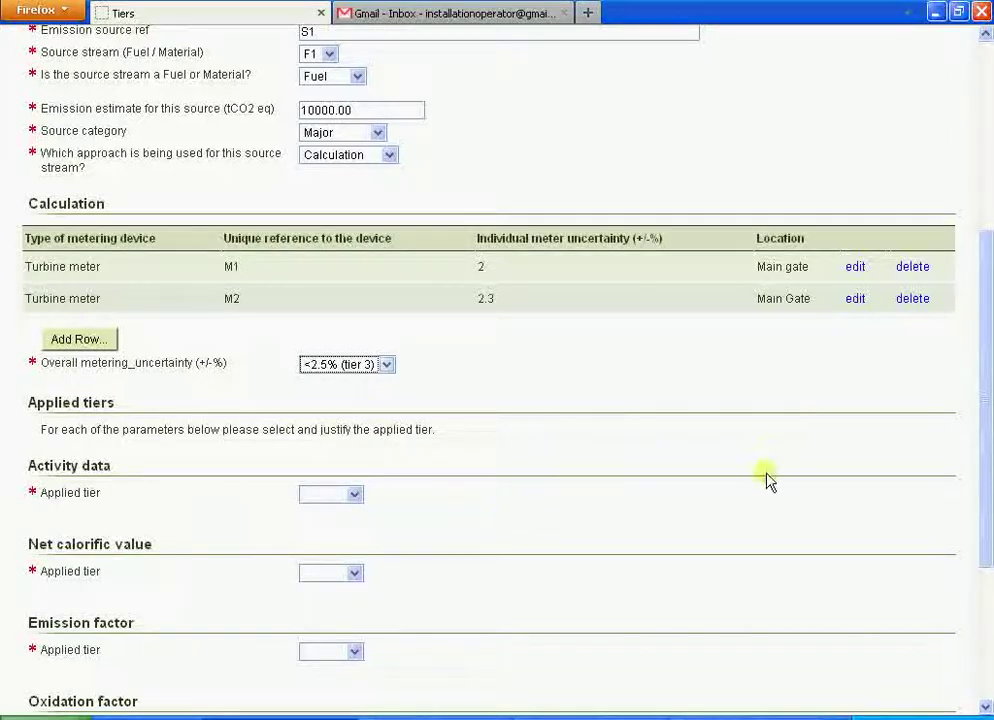
Set the applied tier to Tier 3 for activity data and Tier 2a for net calorific value
drag(983, 390, 979, 468)
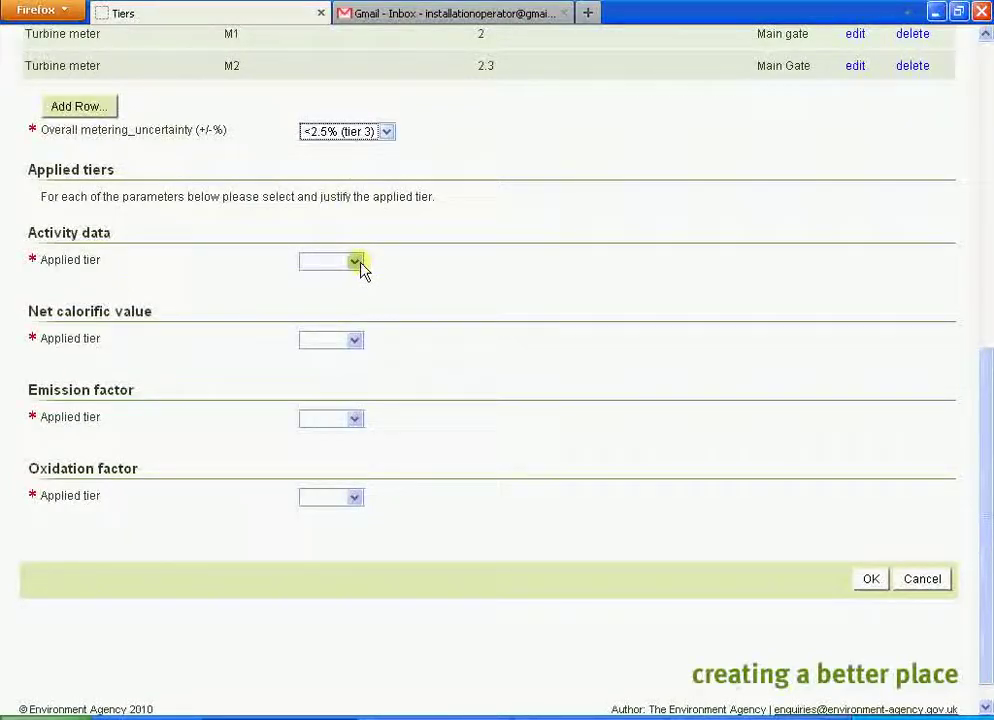
click(355, 262)
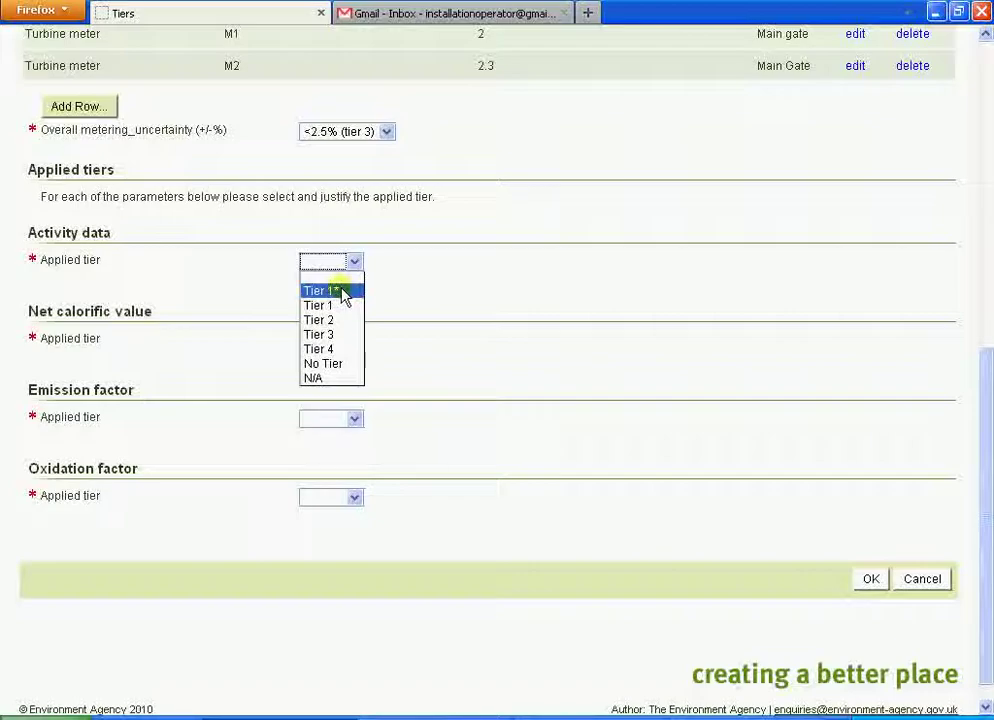
click(355, 336)
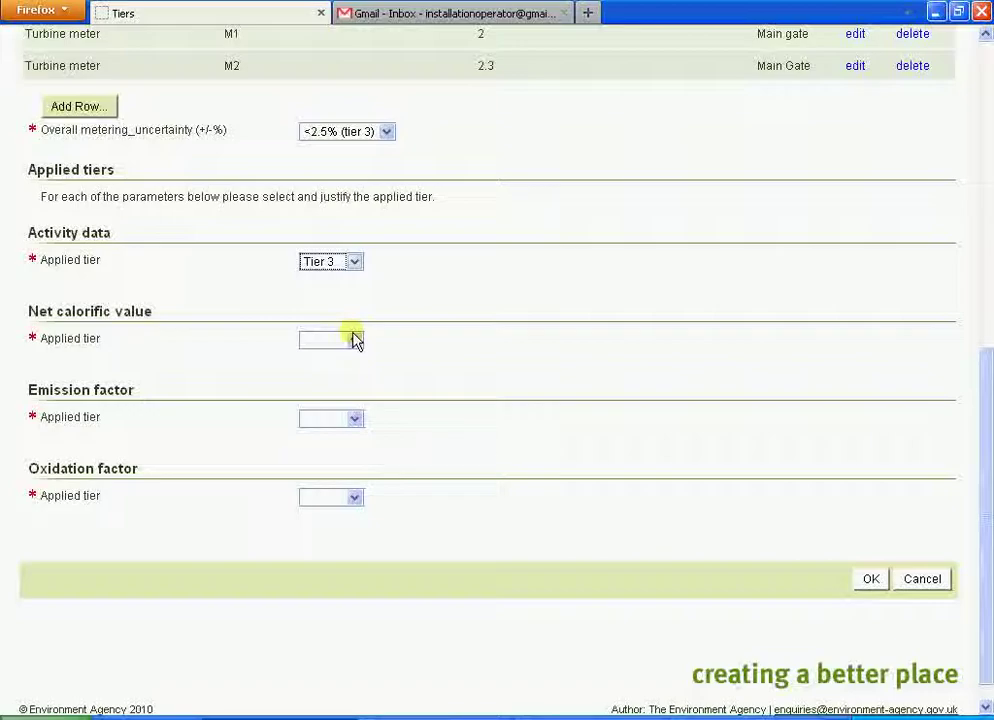
click(355, 340)
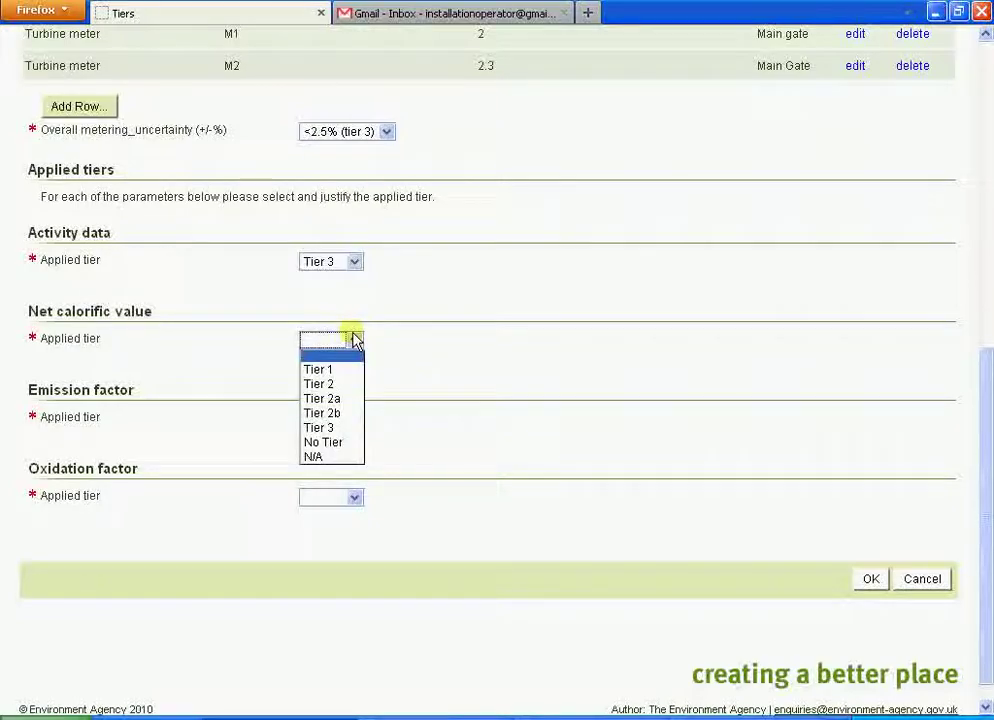
click(352, 399)
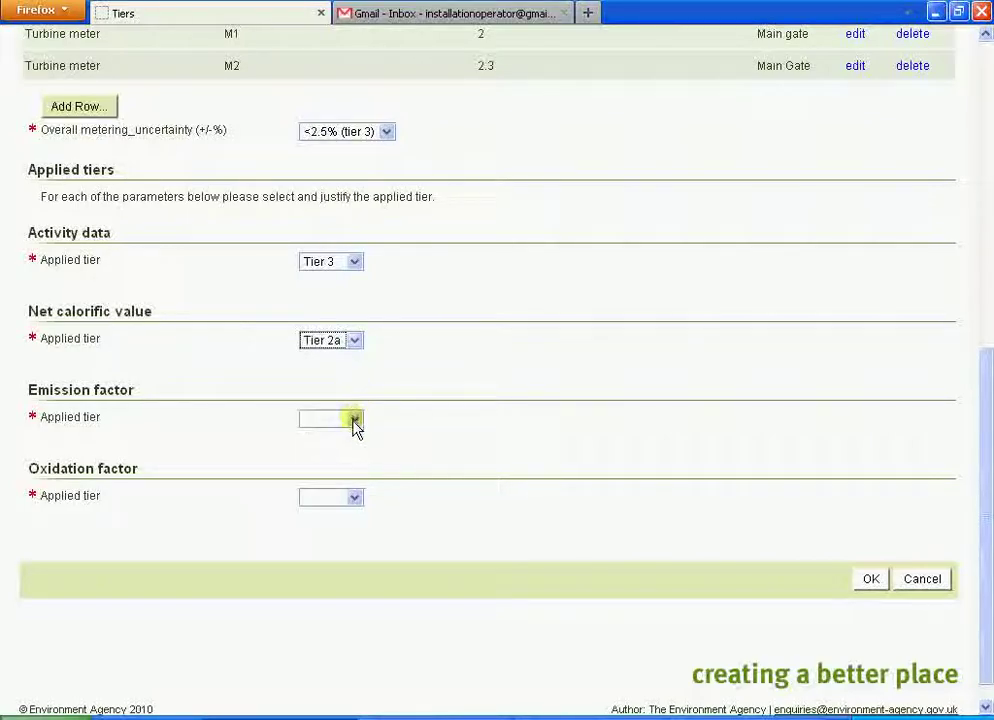
Set the applied tier to Tier 2a for emission factor and Tier 1 for oxidation factor, and accept the tiers entry
click(355, 418)
click(346, 478)
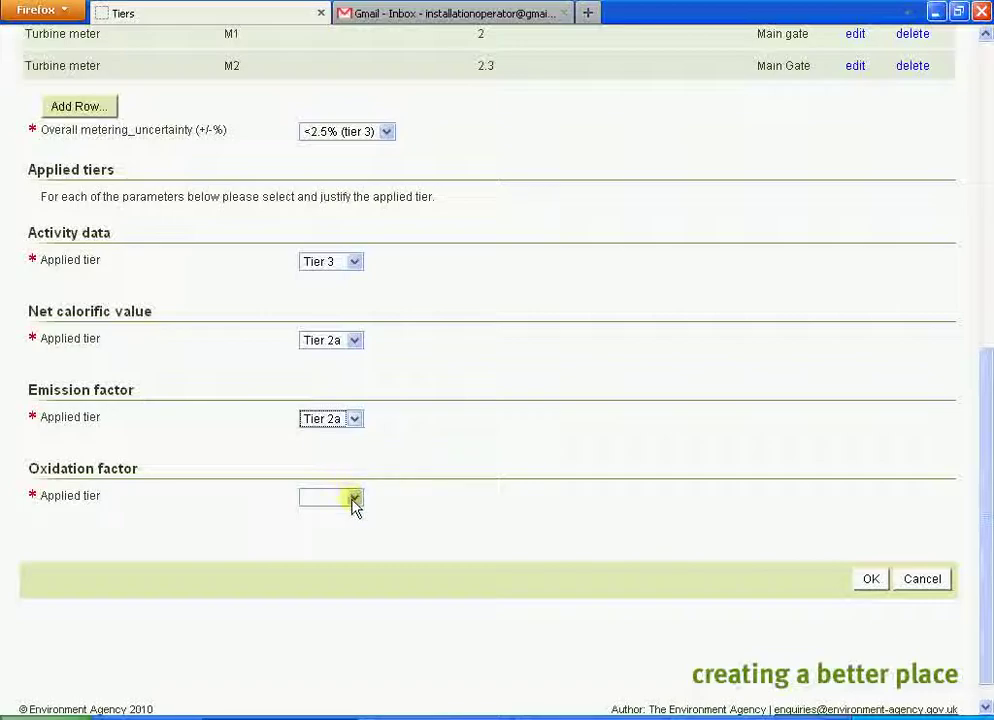
click(354, 499)
click(346, 528)
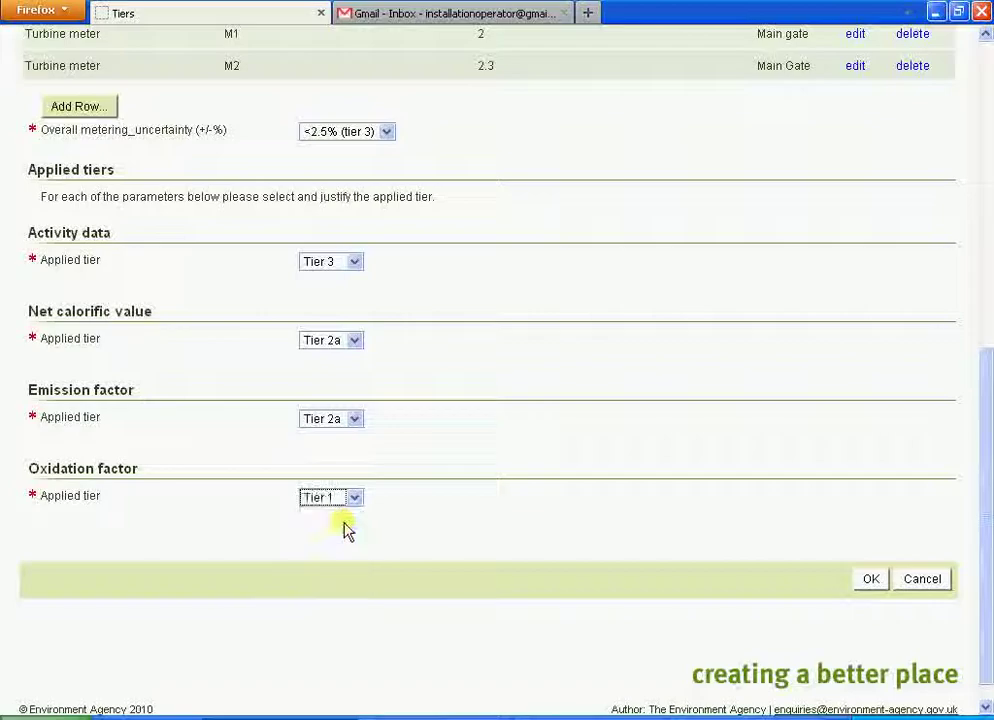
click(865, 584)
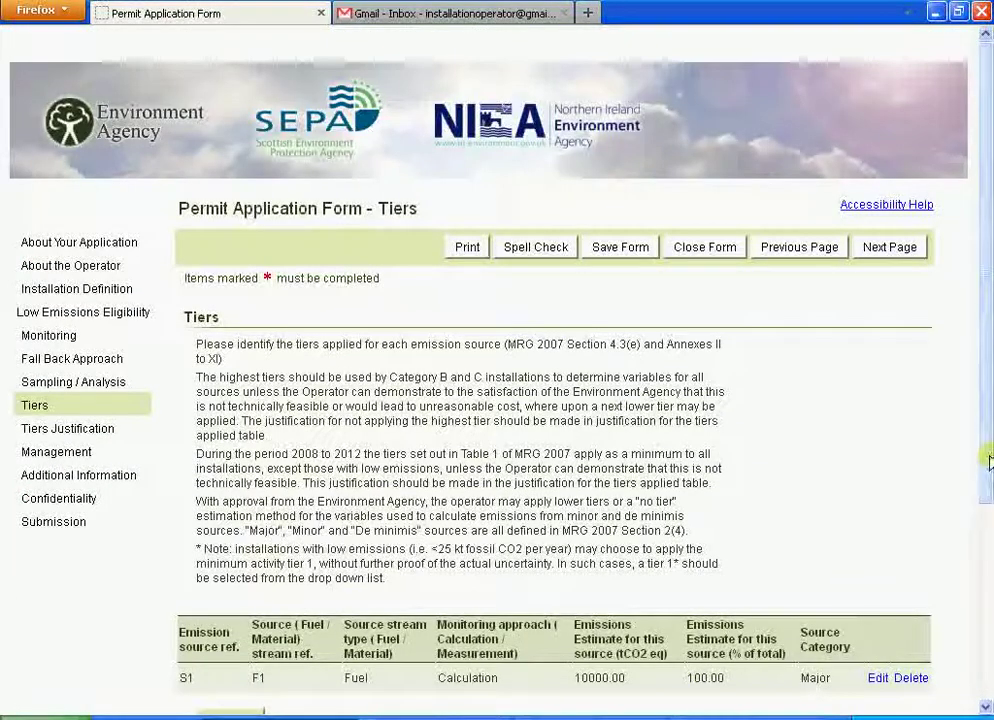
Add a new tiers entry with emission source reference S1 and source stream F2
scroll(988, 462, down, 3)
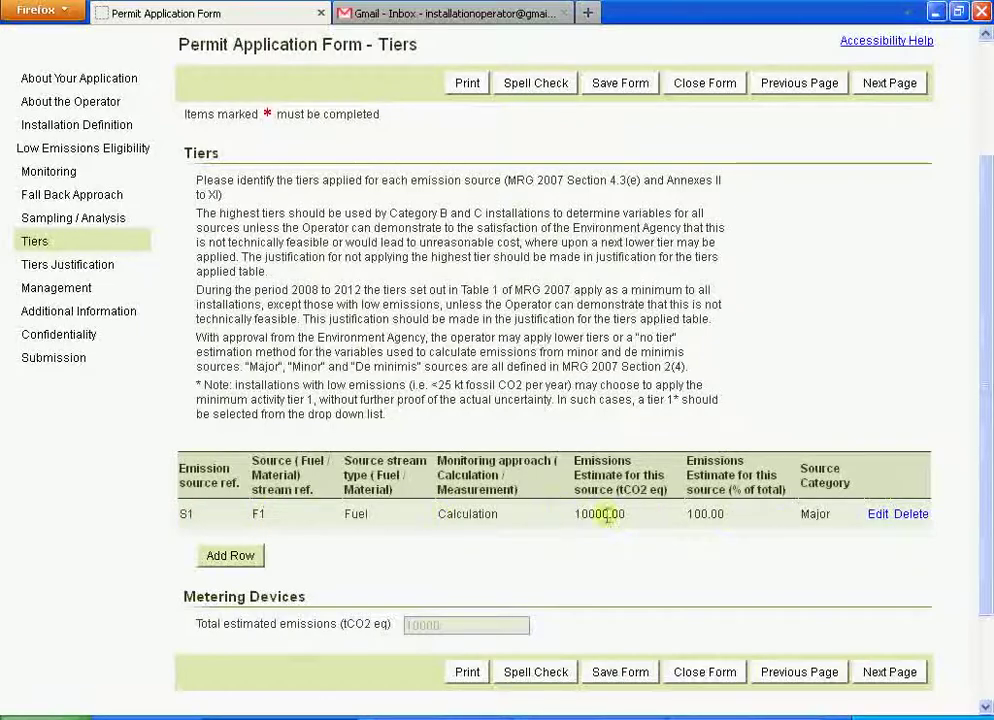
click(249, 563)
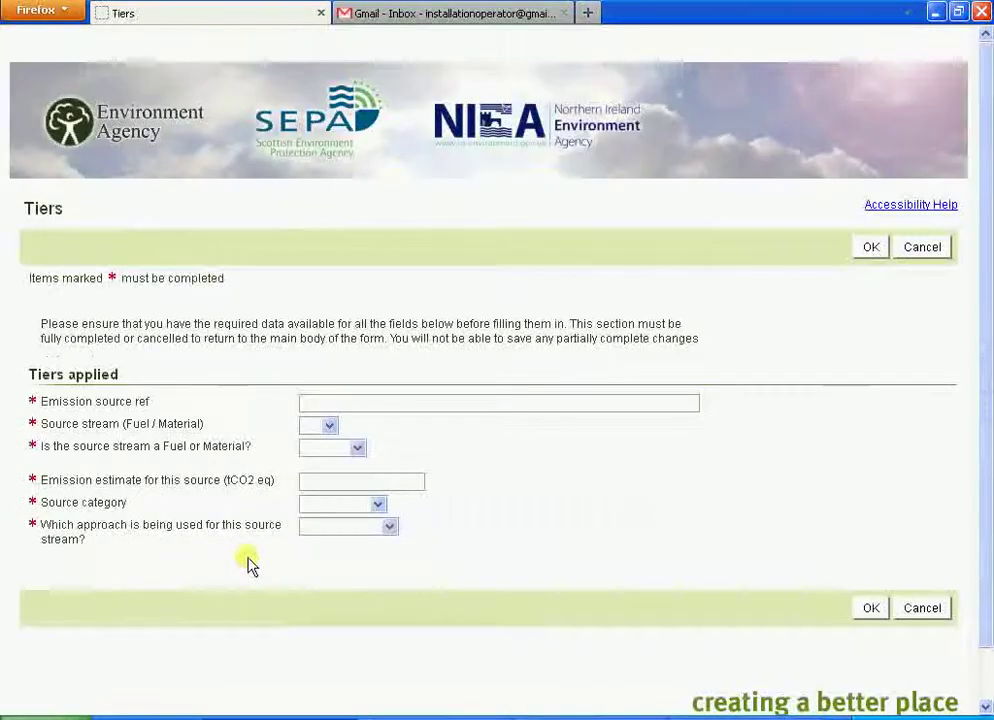
click(351, 401)
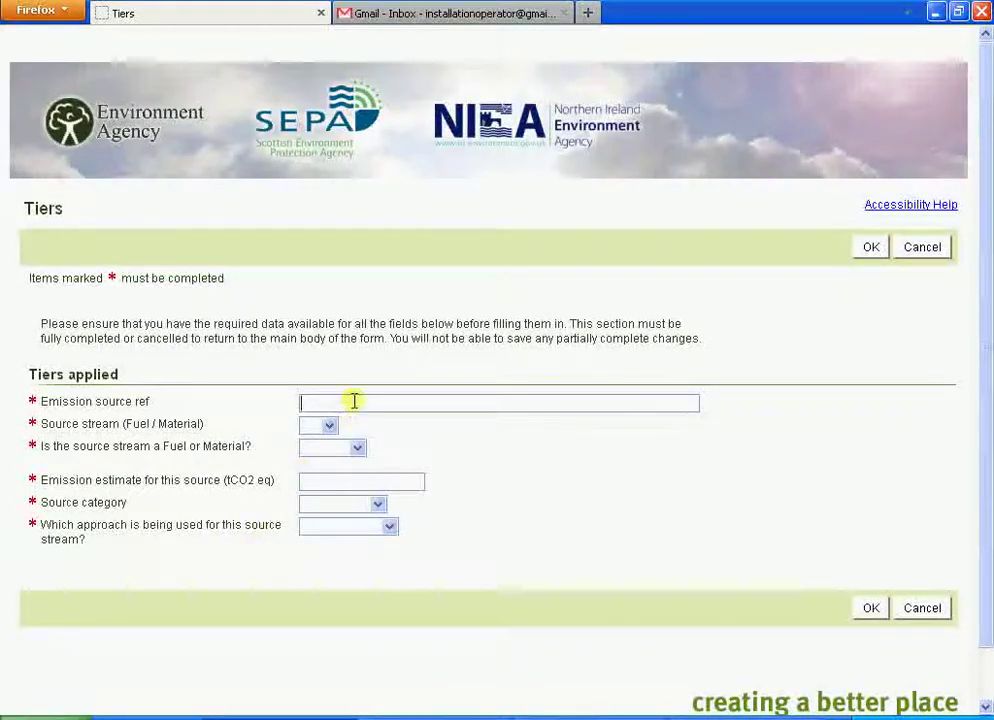
text(S1)
key(Tab)
click(330, 426)
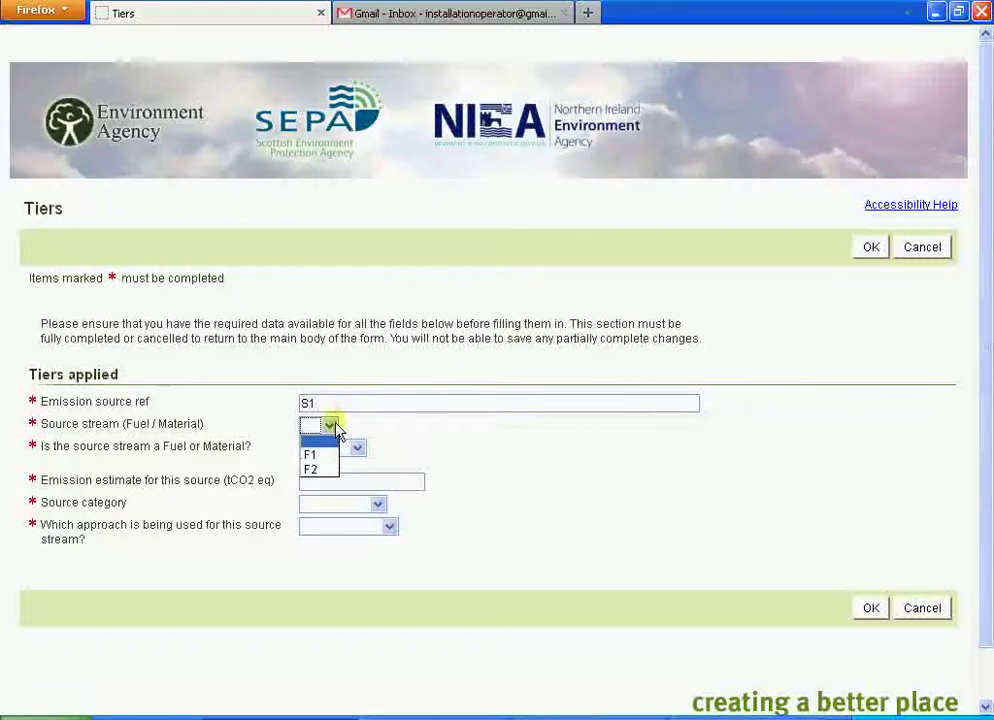
click(318, 469)
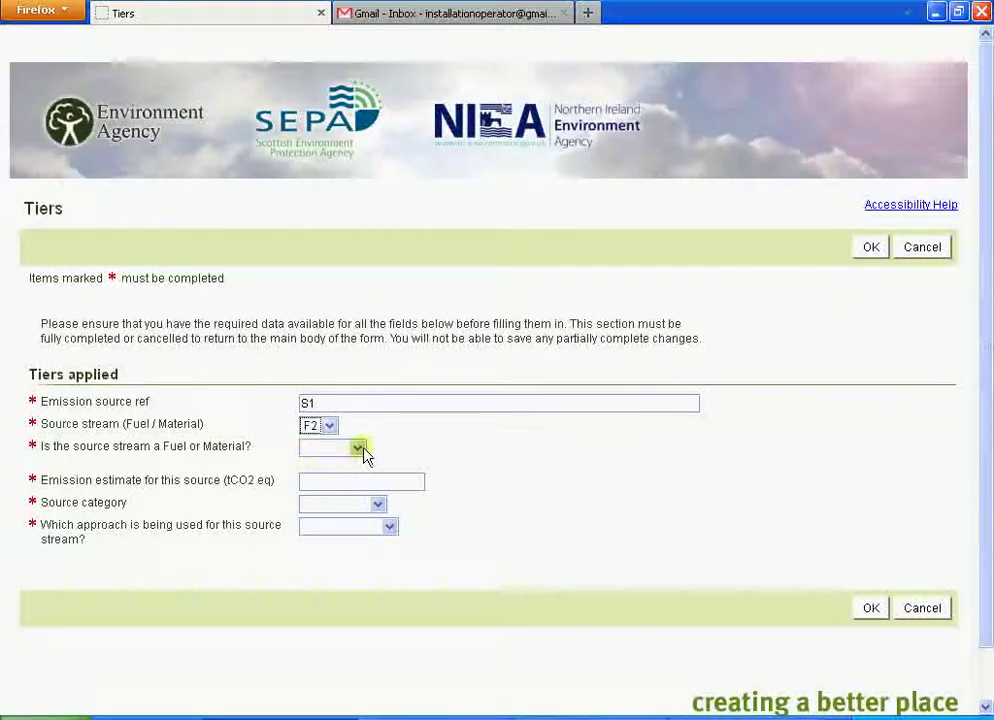
Classify the F2 source stream as Fuel and set its emission estimate to 100 tCO2 eq
click(358, 449)
click(344, 477)
click(342, 484)
text(100)
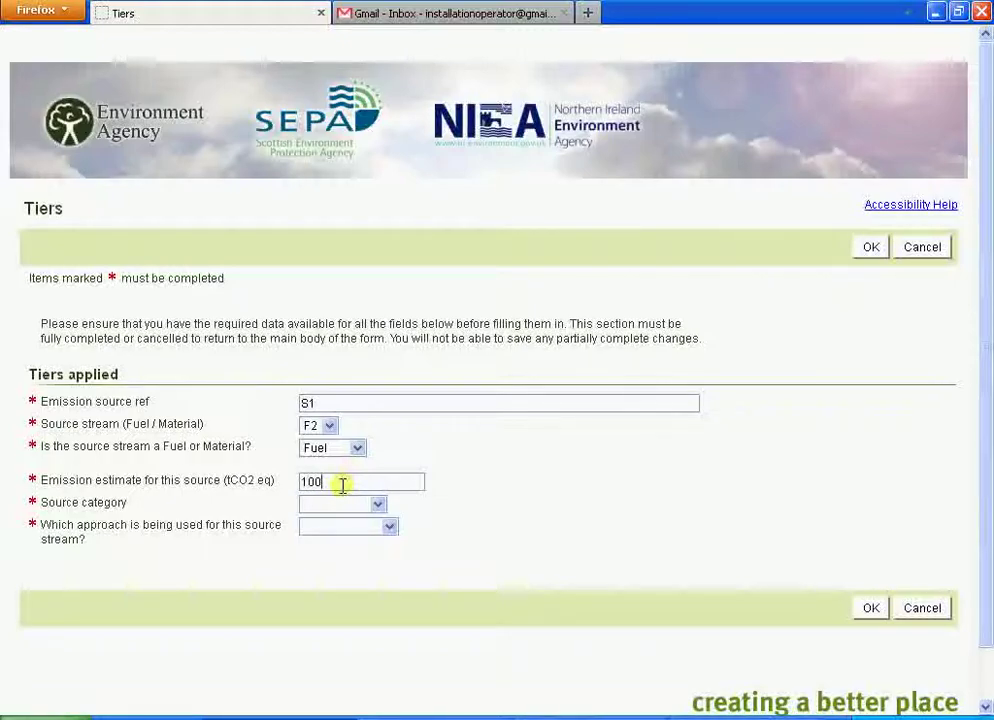
Set the source category to De minimis and the source stream's approach to Calculation
click(378, 503)
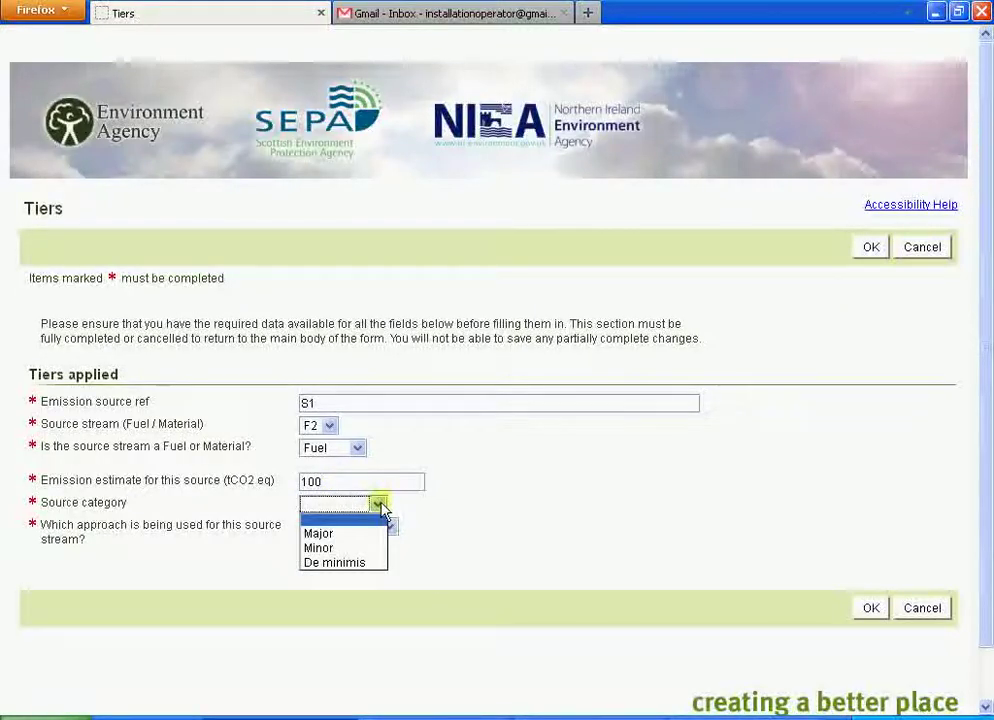
click(352, 565)
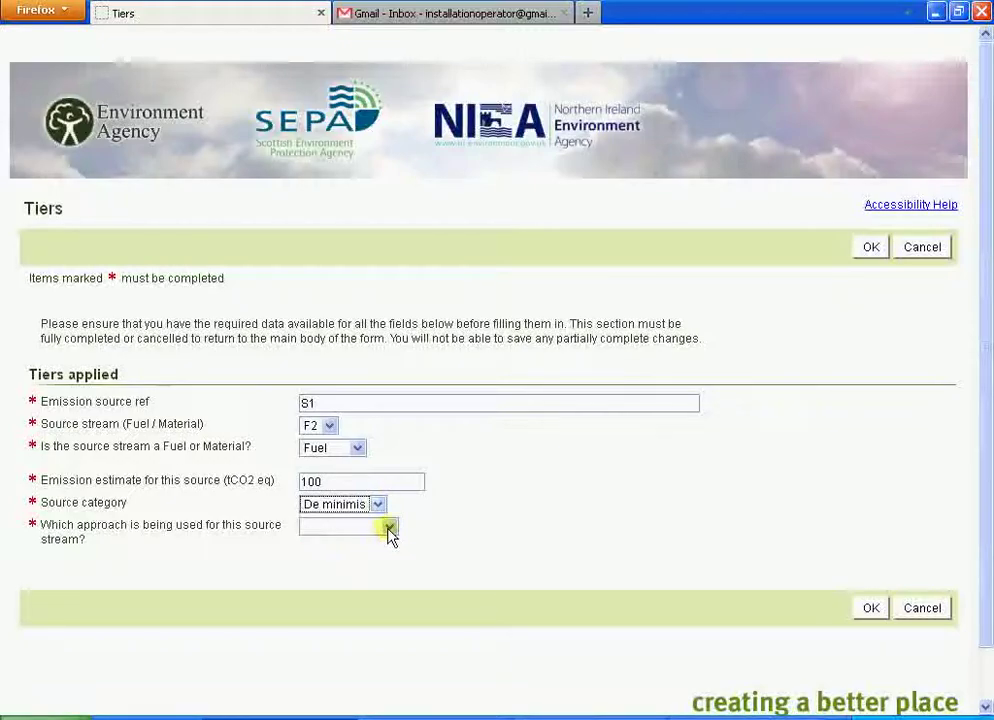
click(389, 529)
click(376, 556)
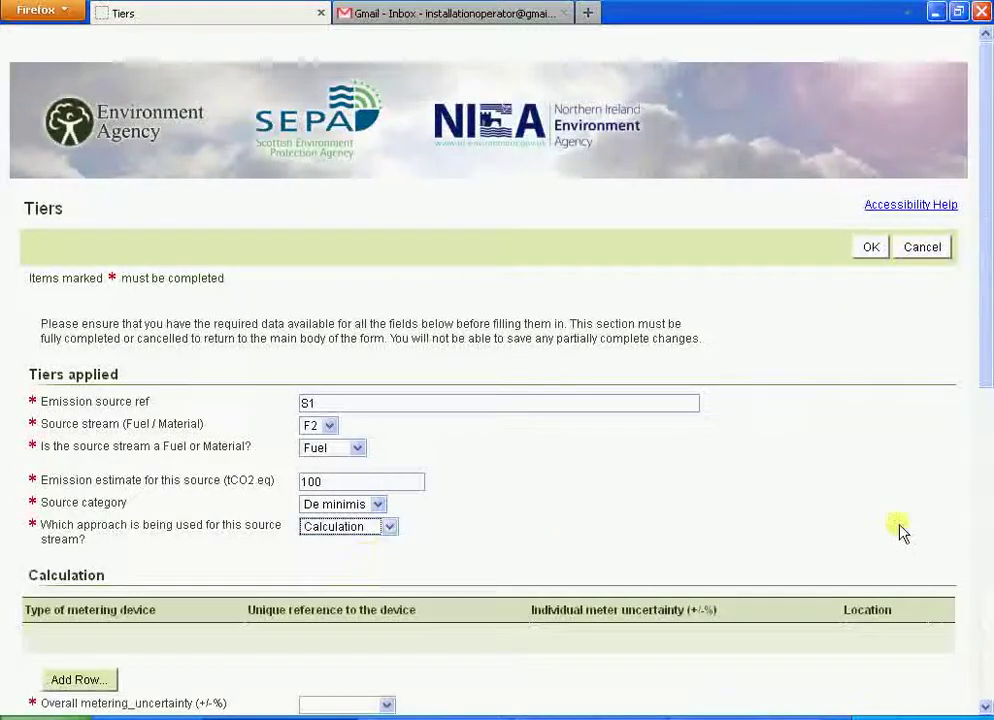
Start a new metering device row and specify the device type as Other with the text "Oil tank dips"
drag(990, 384, 988, 579)
click(70, 303)
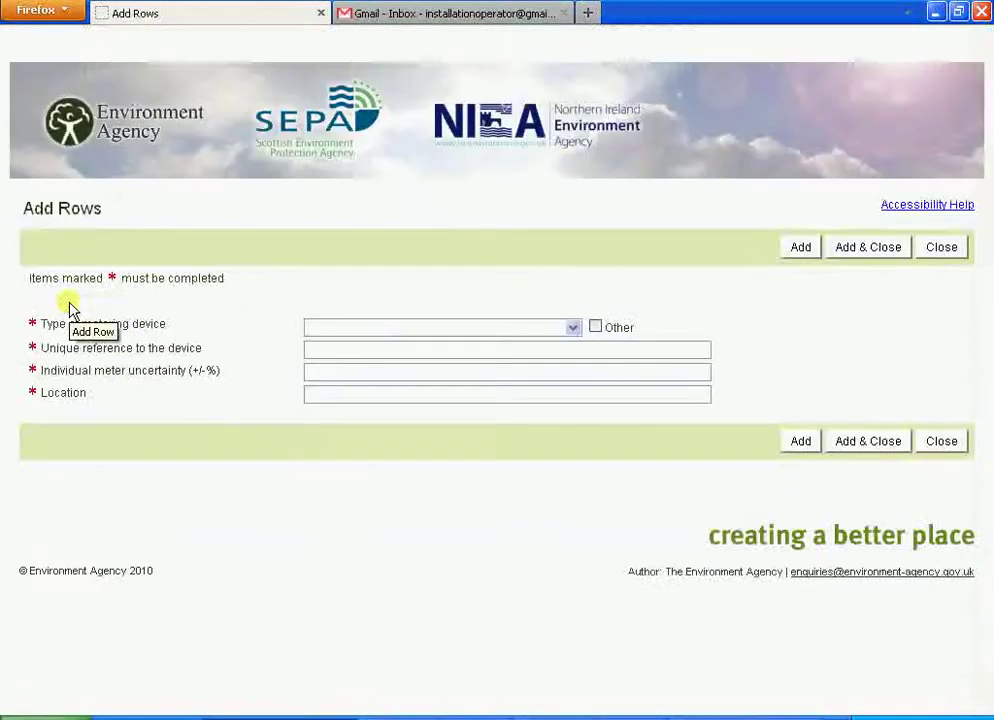
click(384, 326)
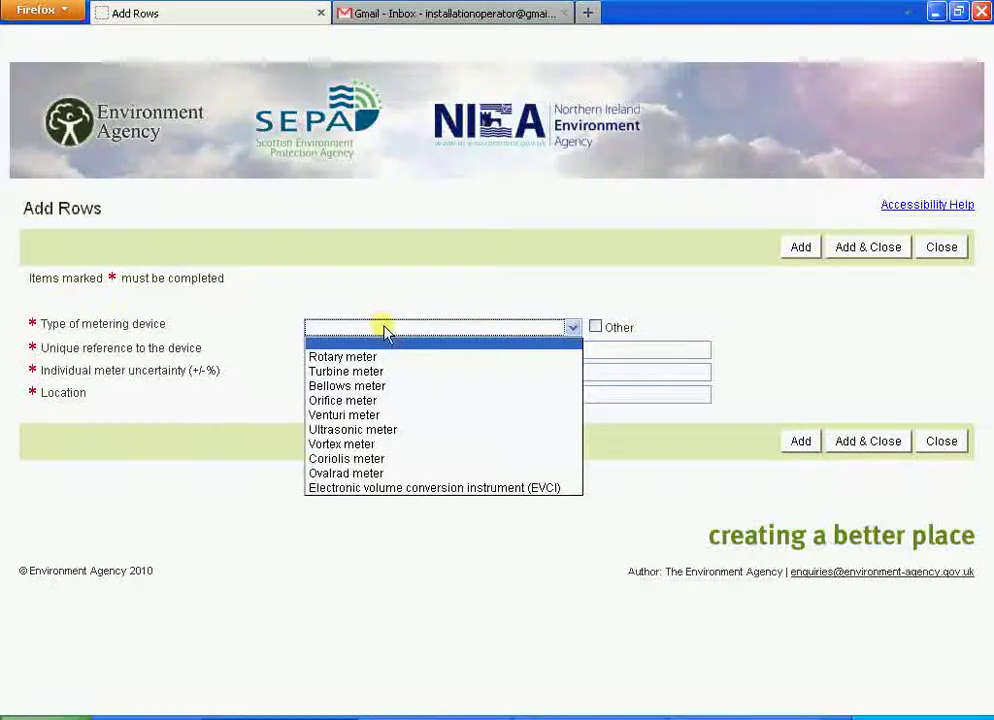
click(596, 327)
click(596, 328)
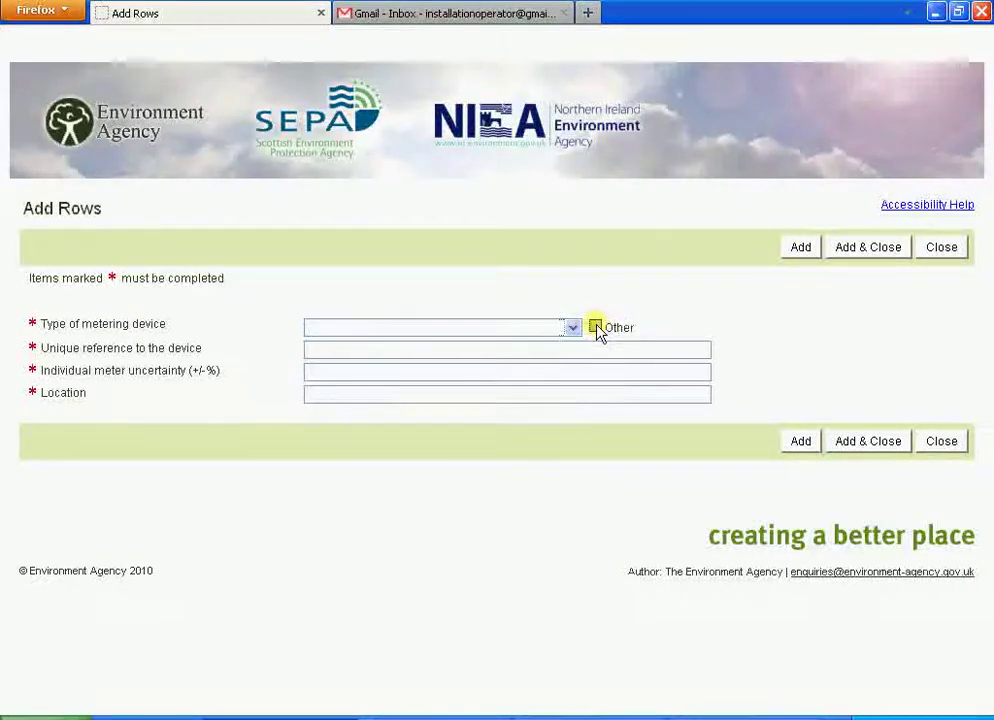
click(556, 324)
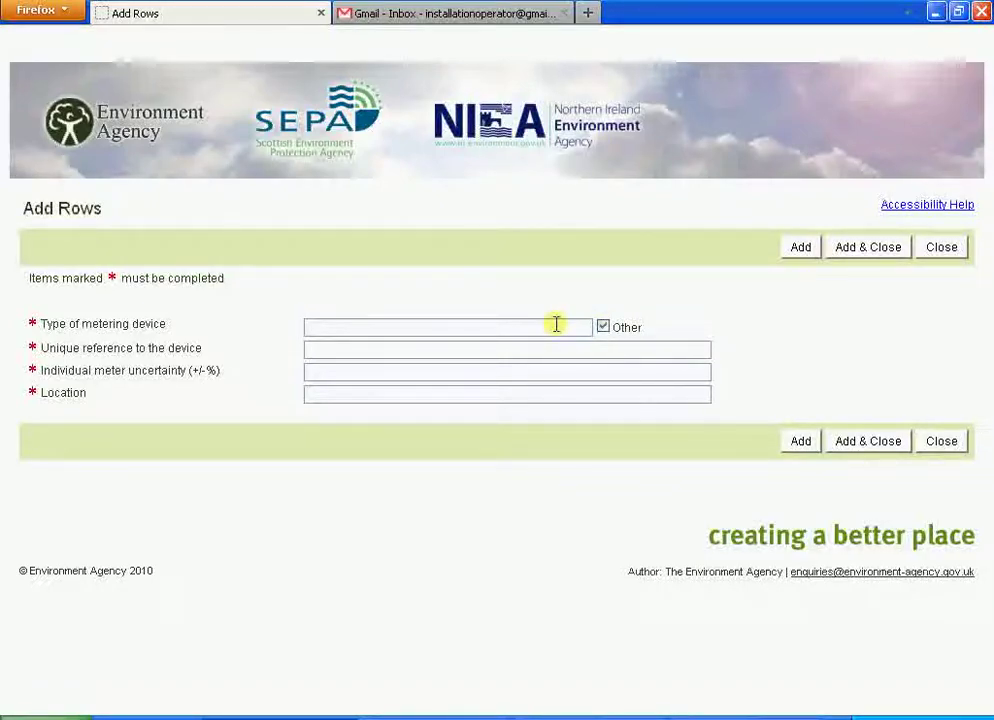
text(Oil )
text(tasnk)
text(nk dips)
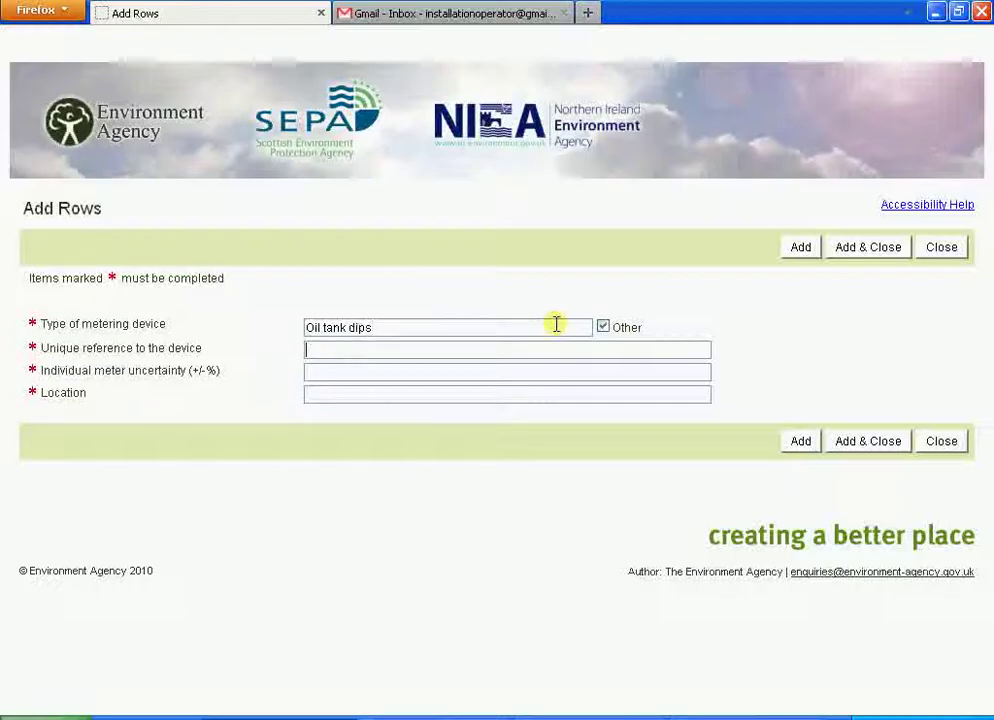
Give the device reference TD1, uncertainty 0 and location "Log book in main office", and add it to the tiers entry
text(TD1)
click(423, 374)
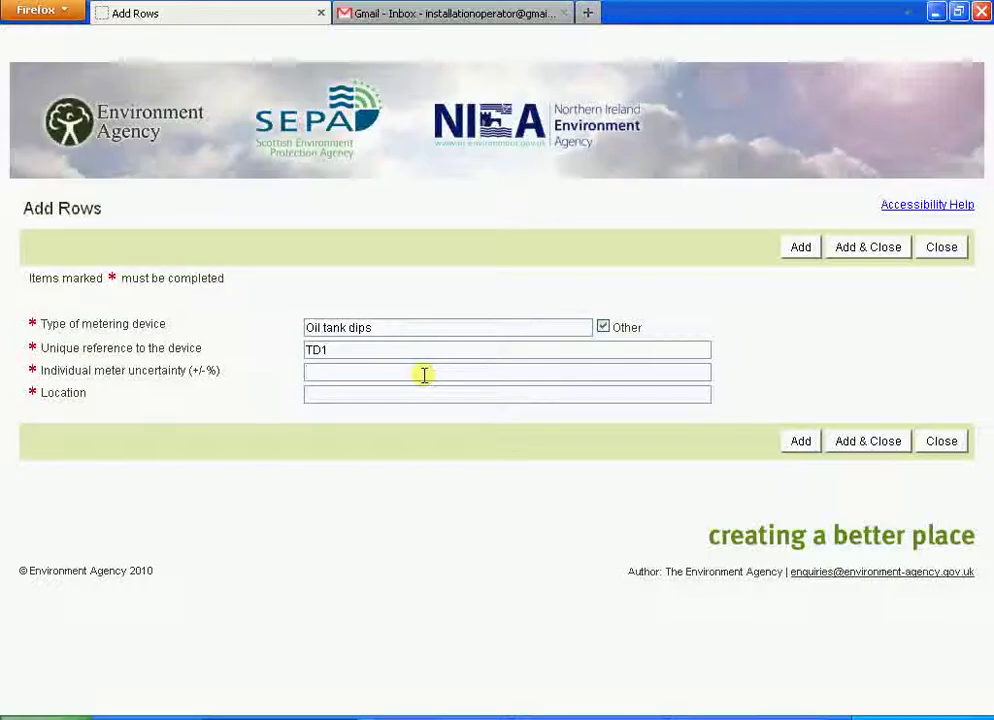
text(0)
click(377, 395)
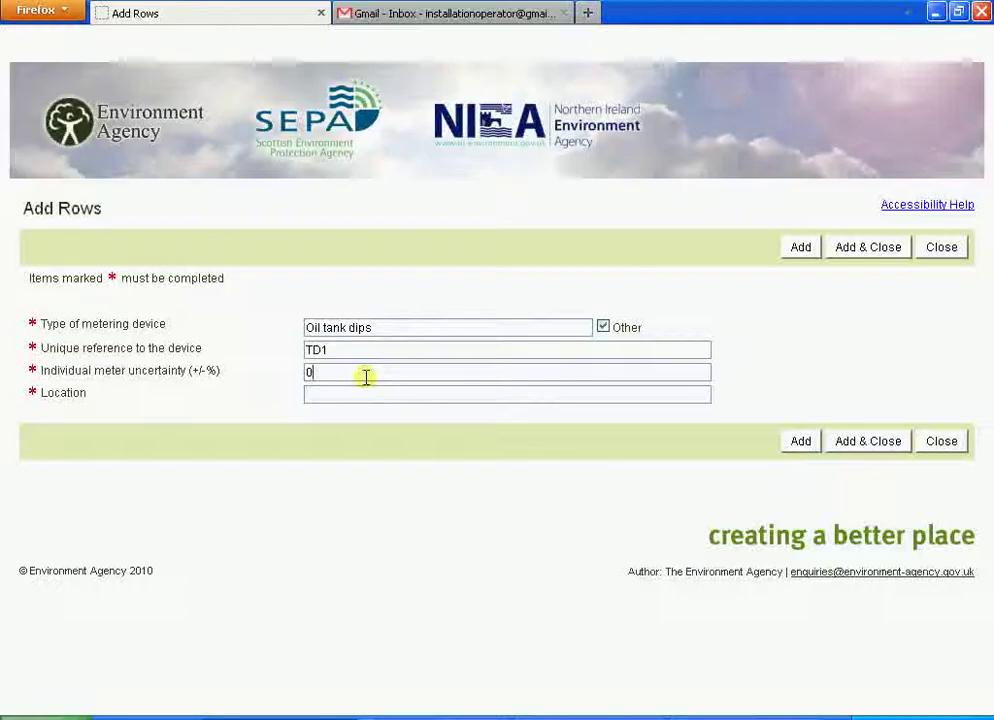
click(357, 394)
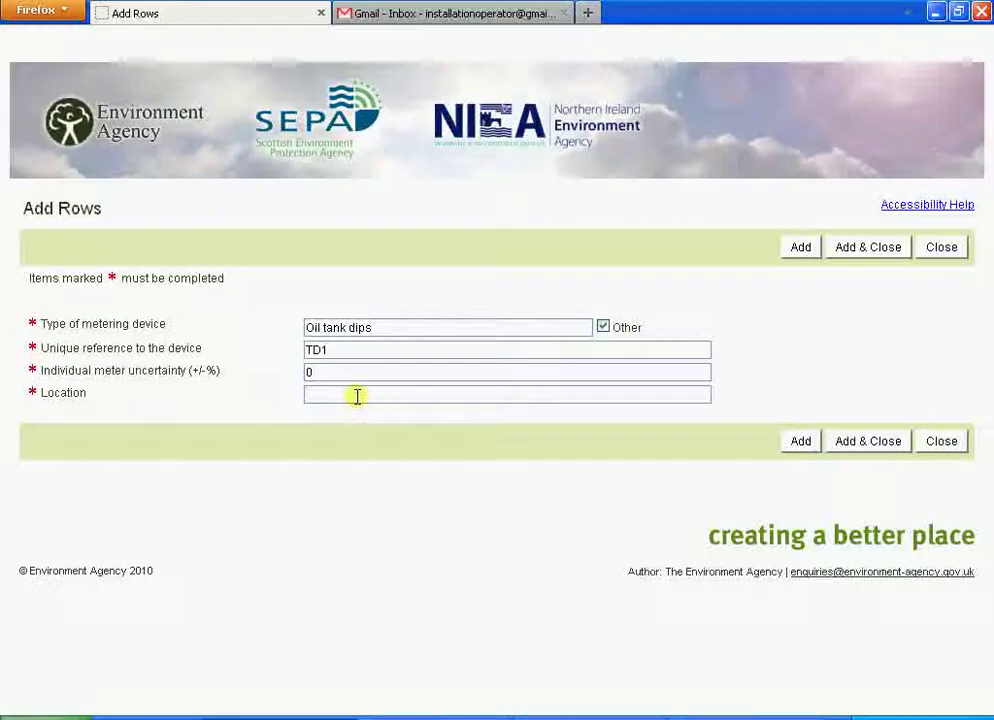
text(book in main office)
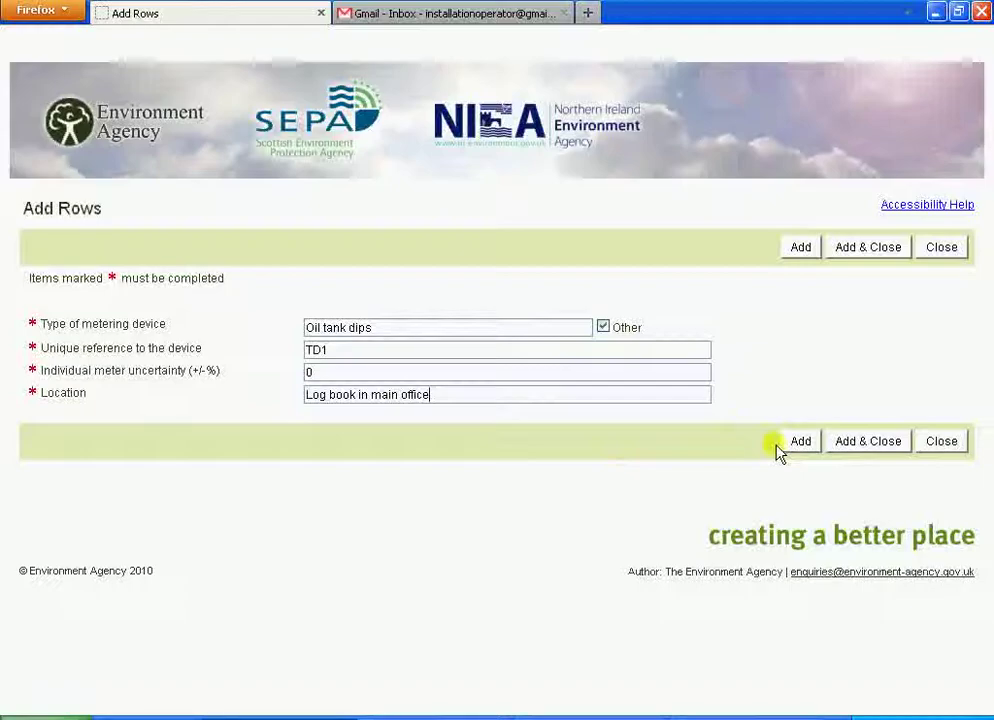
click(857, 447)
Set the overall metering uncertainty of the F2 entry to N/A
drag(984, 345, 983, 603)
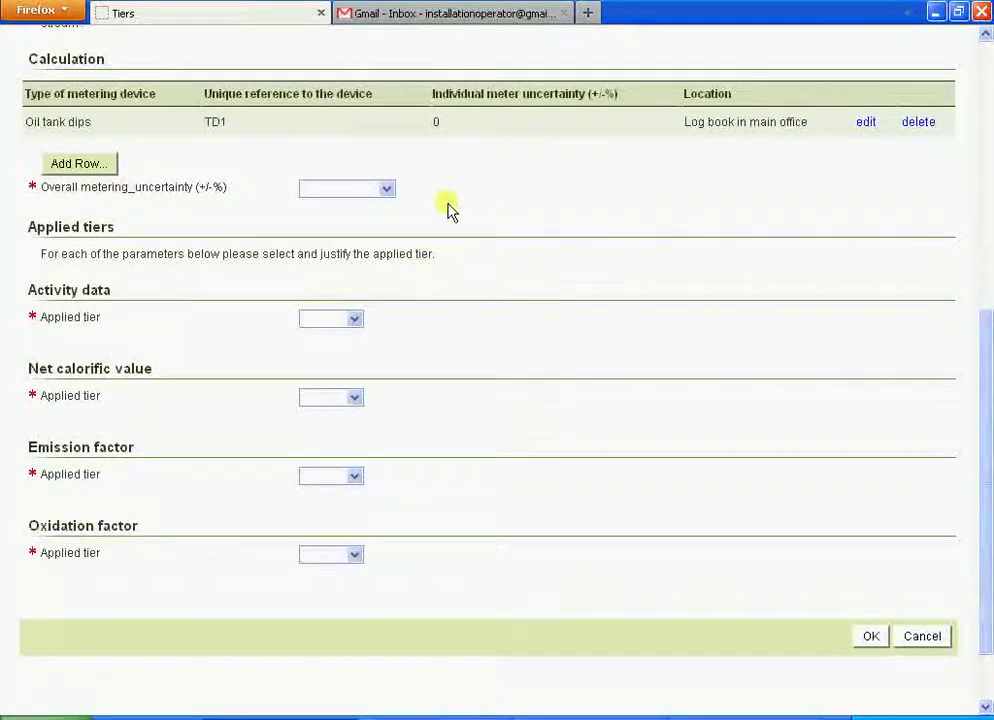
click(387, 190)
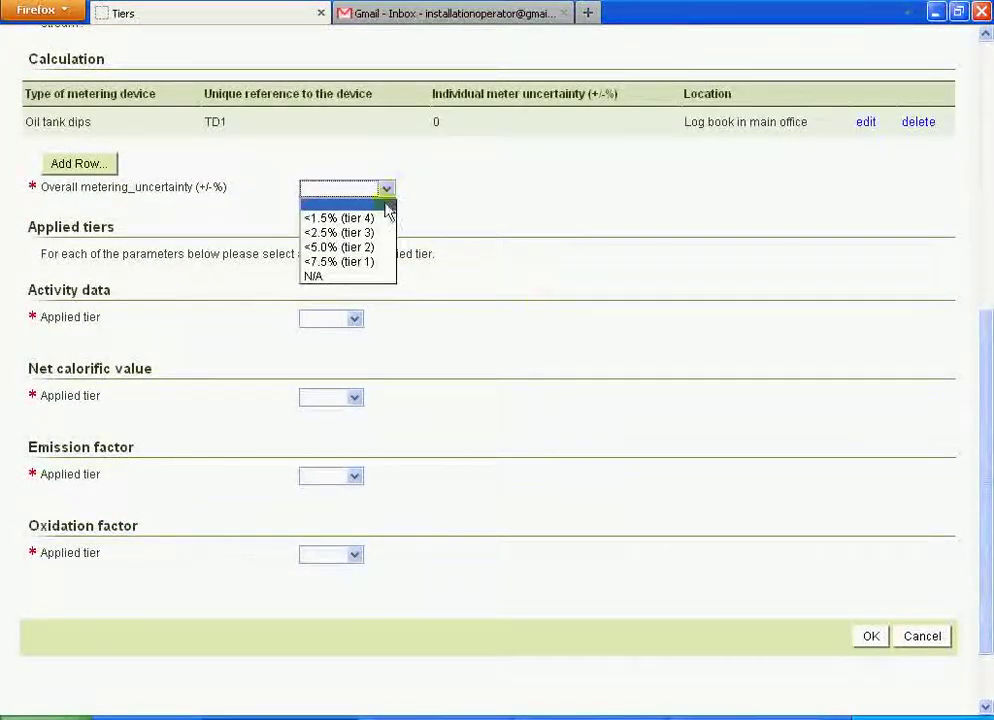
click(360, 277)
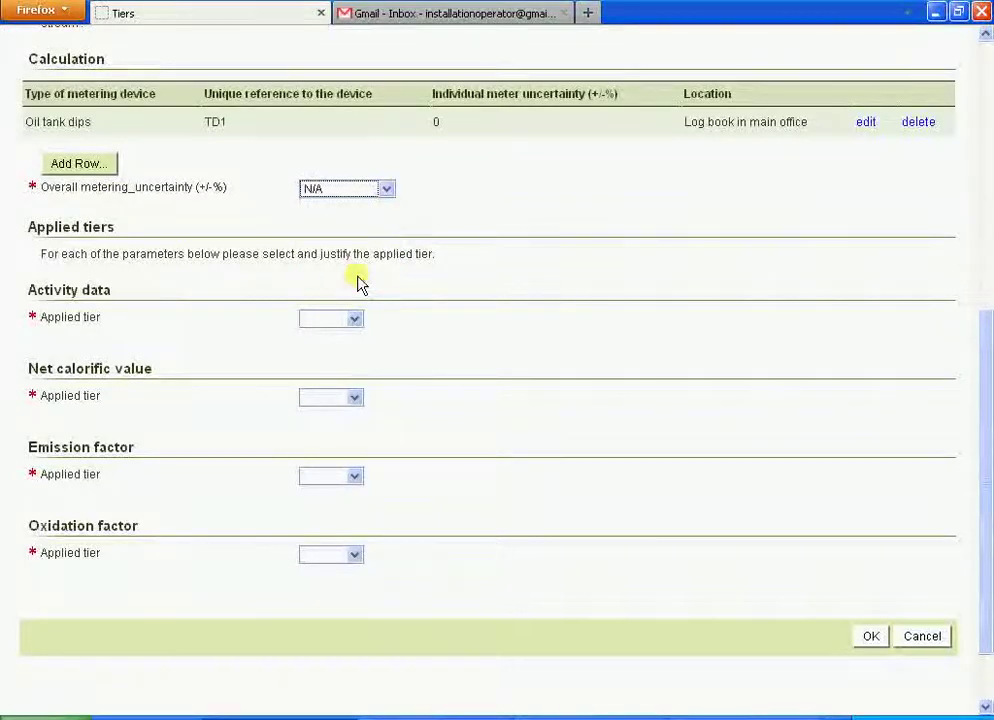
Set the applied tier to No Tier for activity data and Tier 2a for net calorific value
click(350, 320)
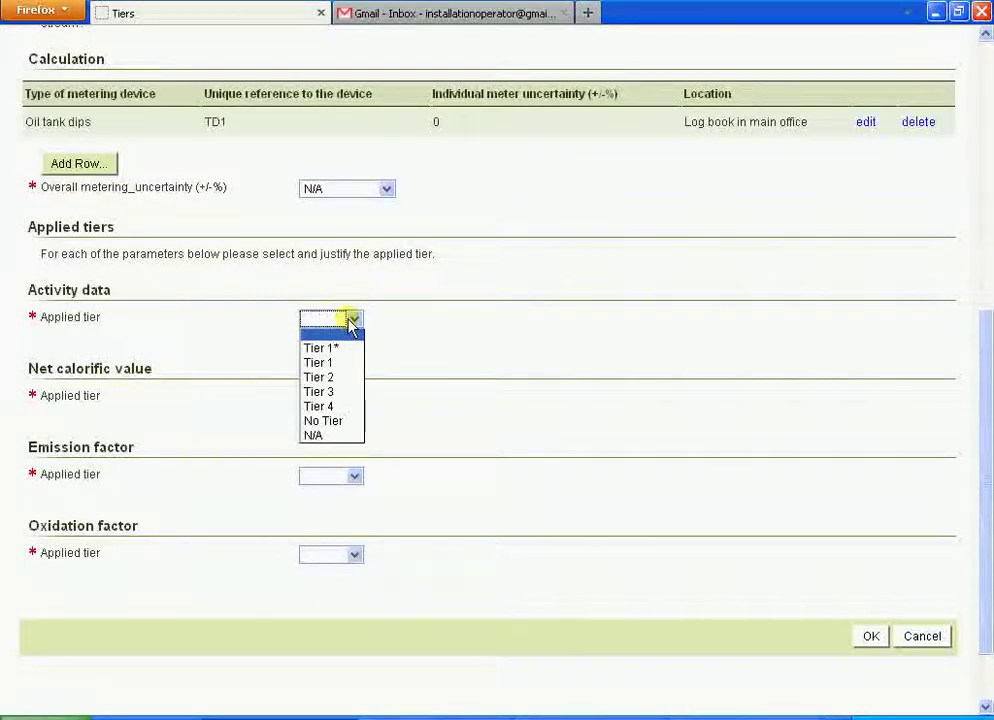
click(337, 430)
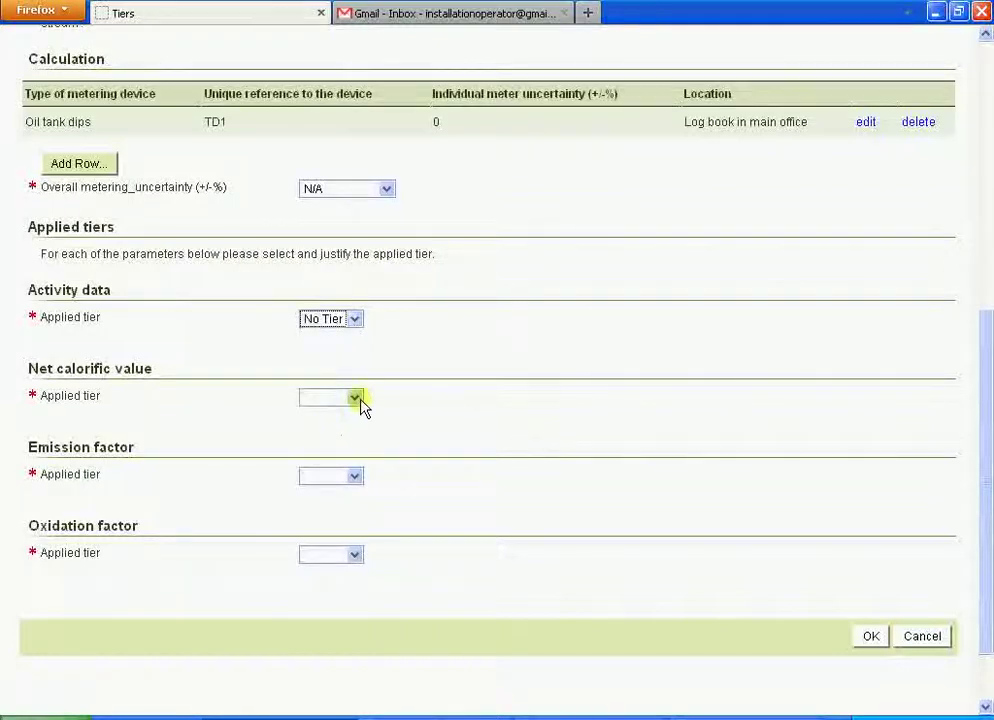
click(355, 398)
click(328, 456)
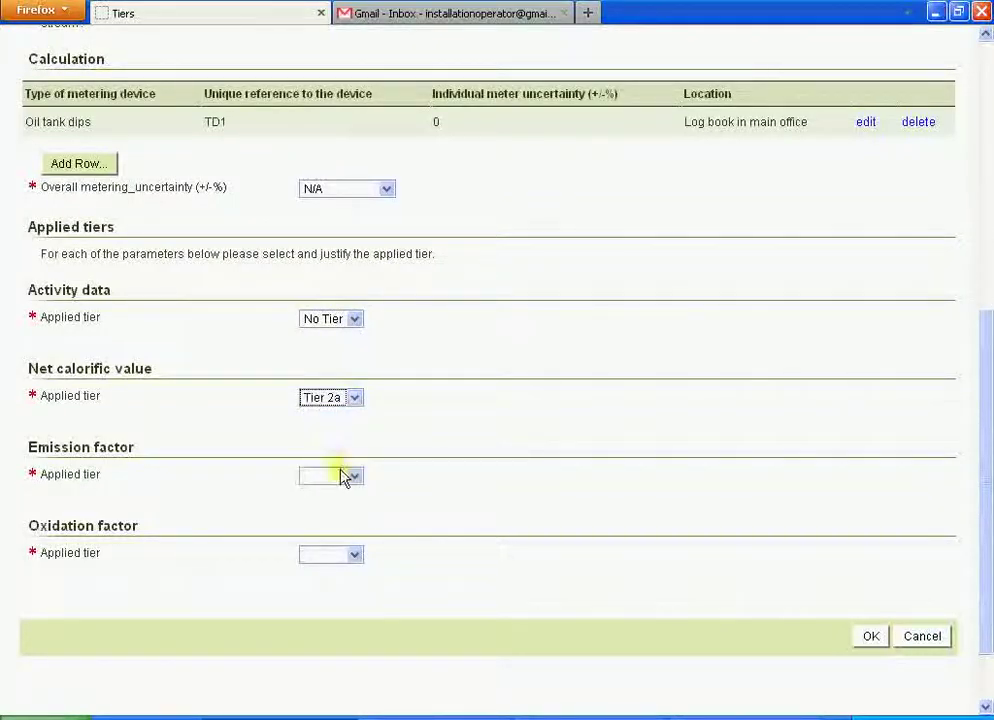
Set the F2 entry's applied tier to Tier 2a for emission factor and Tier 1 for oxidation factor, and accept the entry
click(356, 477)
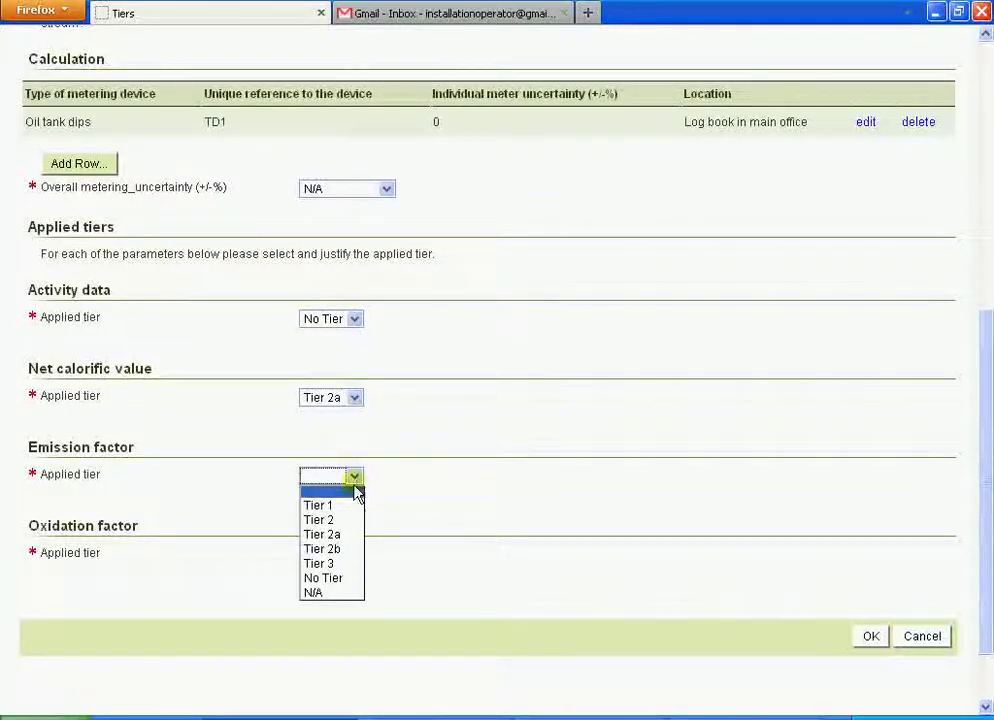
click(330, 535)
click(355, 555)
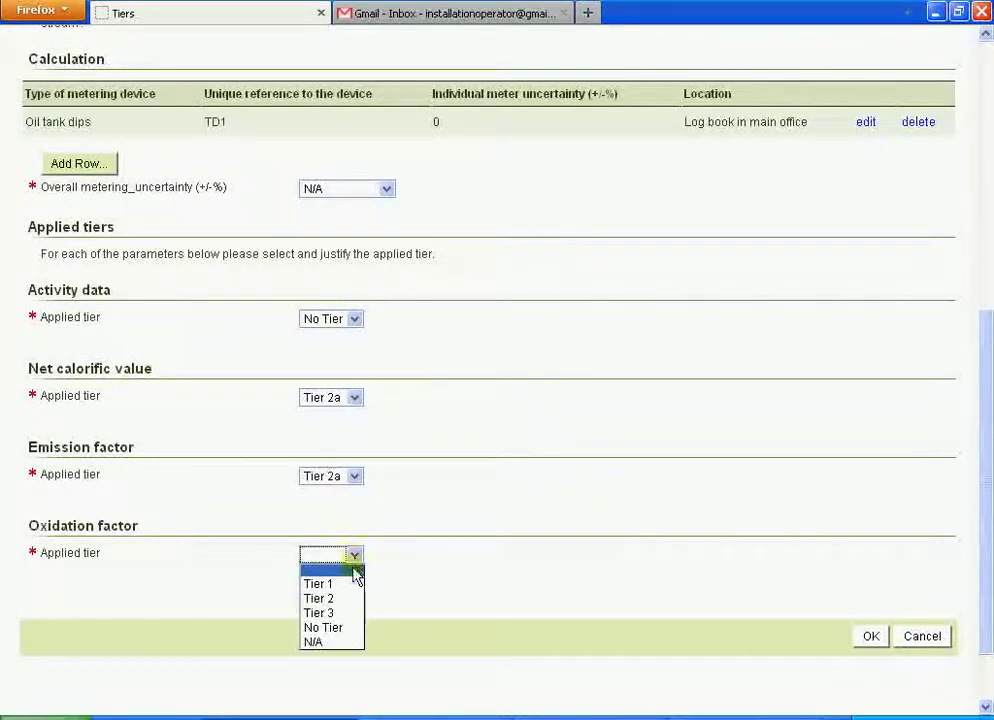
click(345, 584)
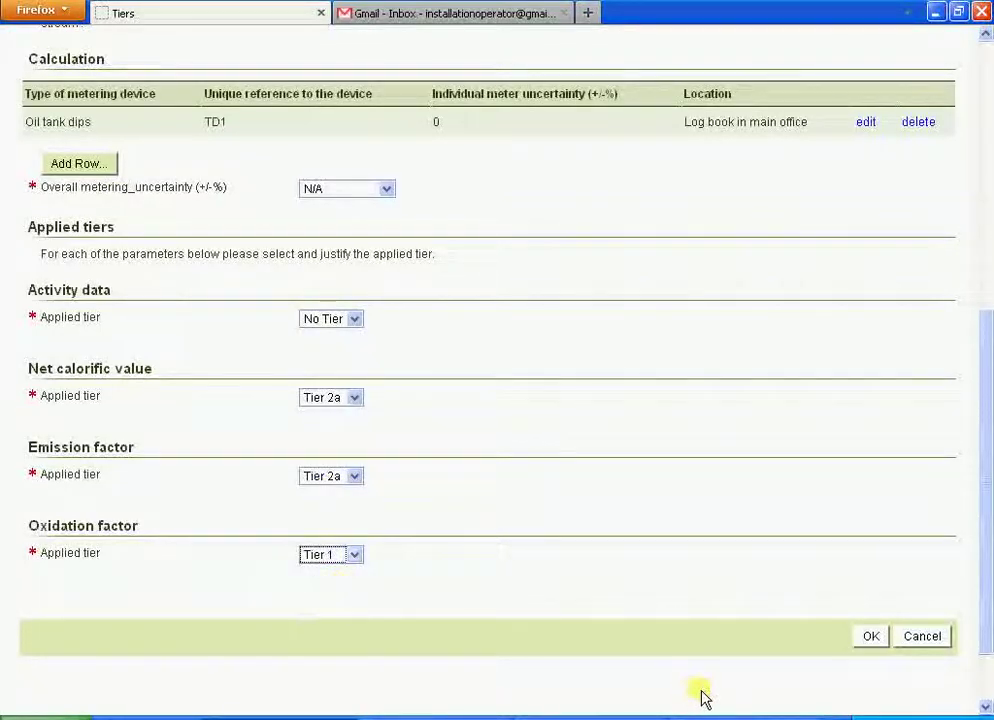
click(880, 640)
Review the table of tiers entries and open the Management section of the application form
drag(983, 399, 938, 590)
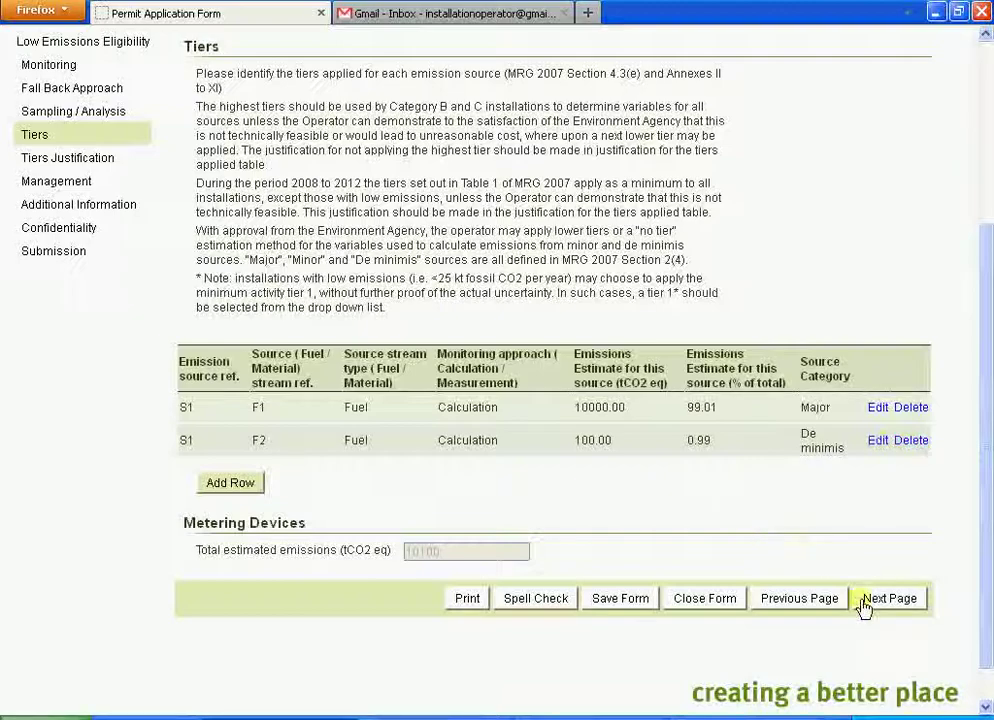
drag(988, 522, 988, 340)
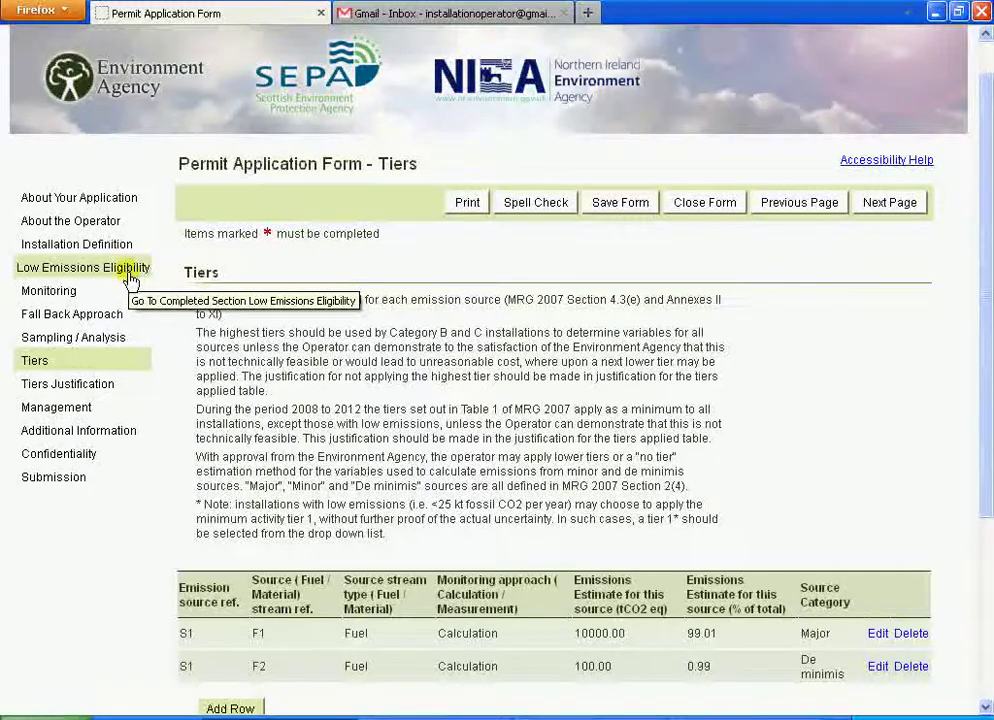
click(56, 407)
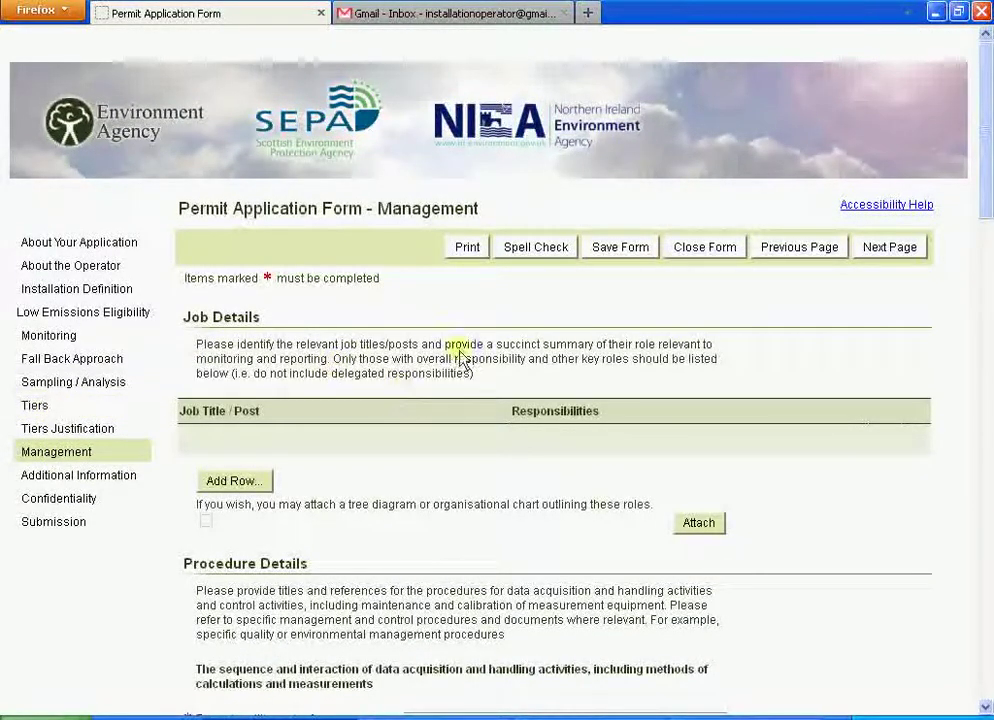
Add a Job Details row with job title "Managing Director" and responsibilities "Everything"
drag(987, 221, 988, 260)
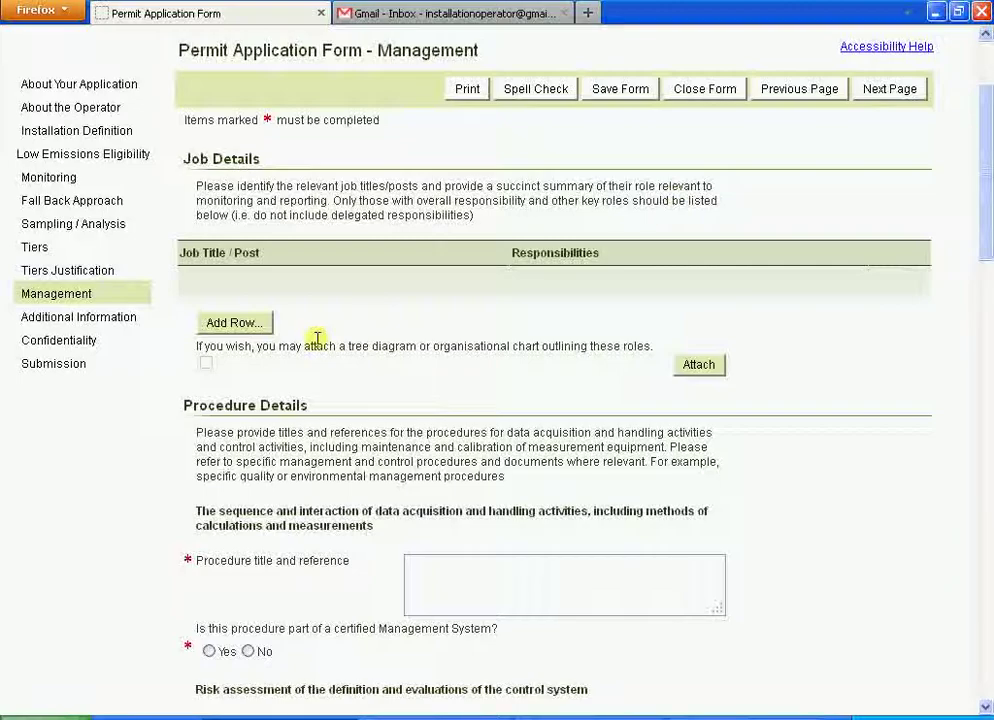
click(255, 324)
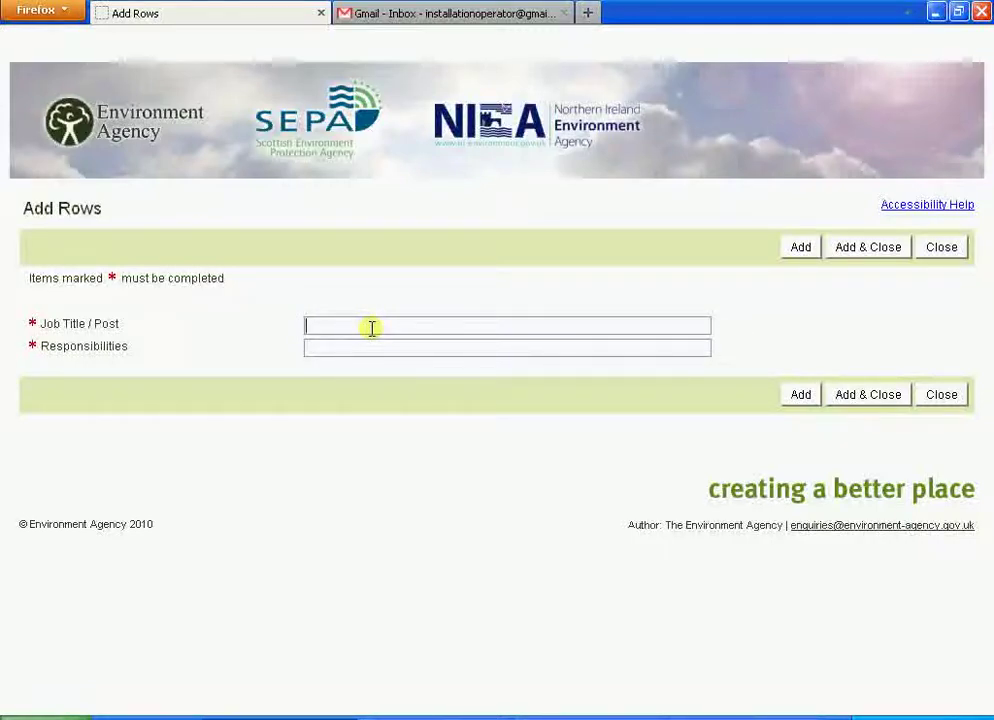
text(Managing Director)
key(Tab)
text(Everything)
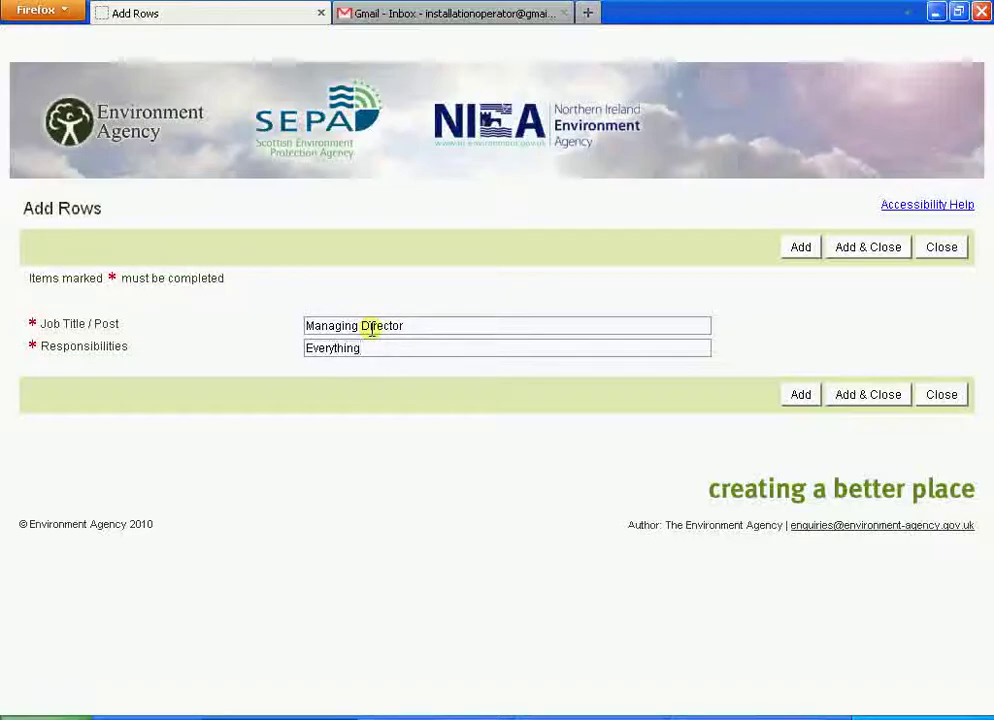
click(852, 404)
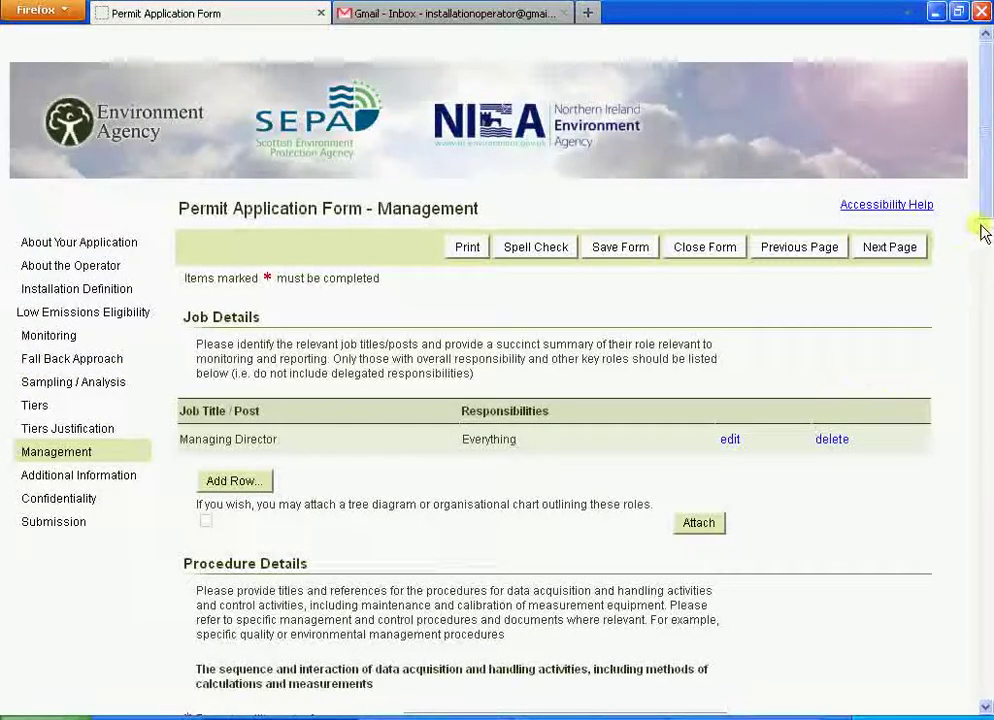
Enter "Proc 1" for the data acquisition sequence procedure and "Proc 2" for risk assessment, answering No to certified Management System for both
drag(987, 210, 985, 306)
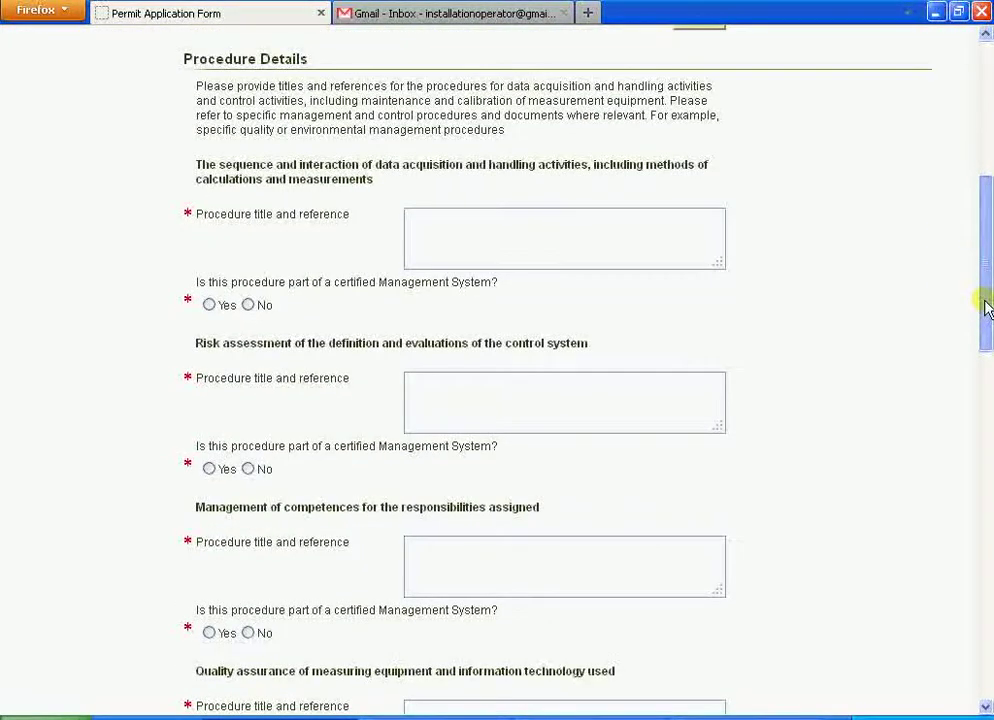
click(500, 251)
text(Proc 1)
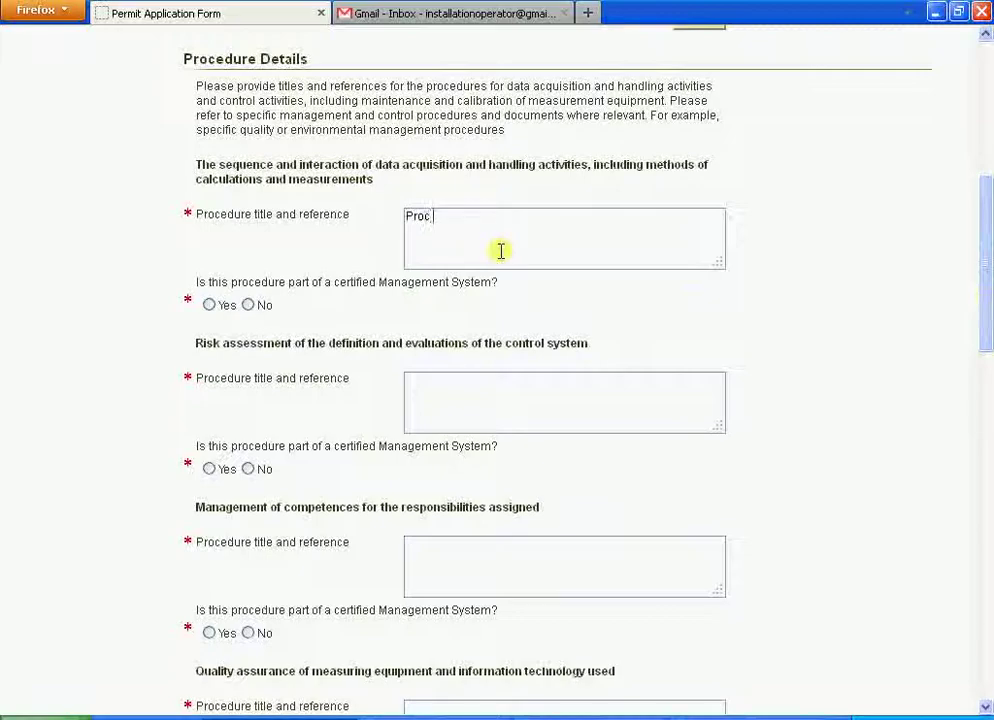
key(Tab)
key(Right)
key(Tab)
text(Proc 2)
key(Tab)
key(Right)
Enter "Proc 3" for management of competences and "Proc 4" for quality assurance, answering No to certified Management System for both
key(Tab)
text(Proc 3)
key(Tab)
key(Right)
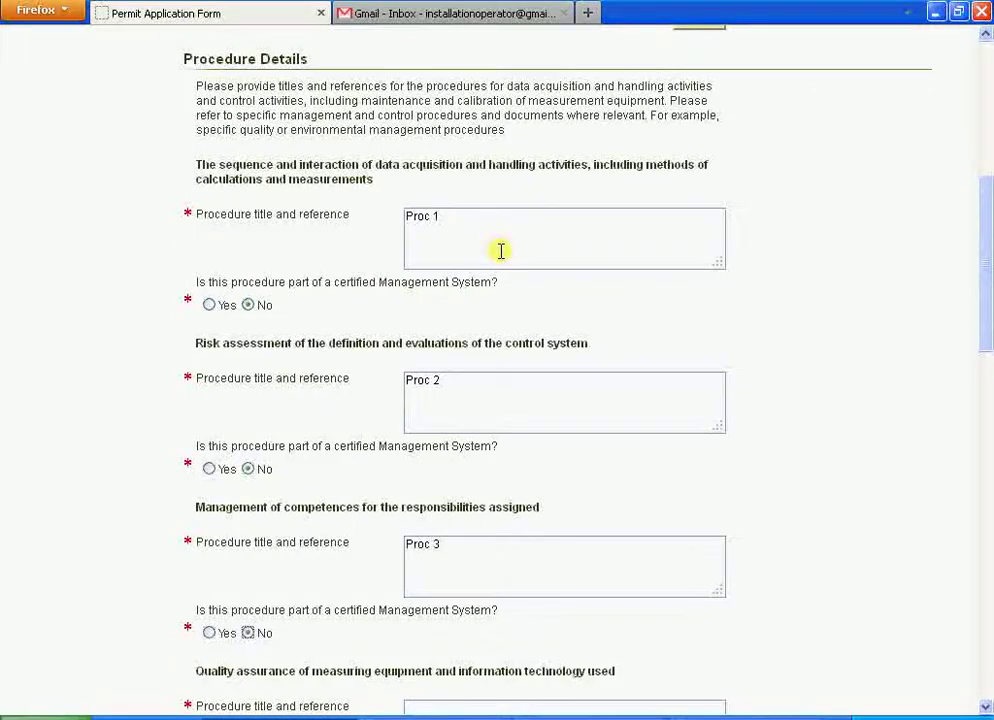
key(Tab)
text(Proc 3)
key(BackSpace)
text(4)
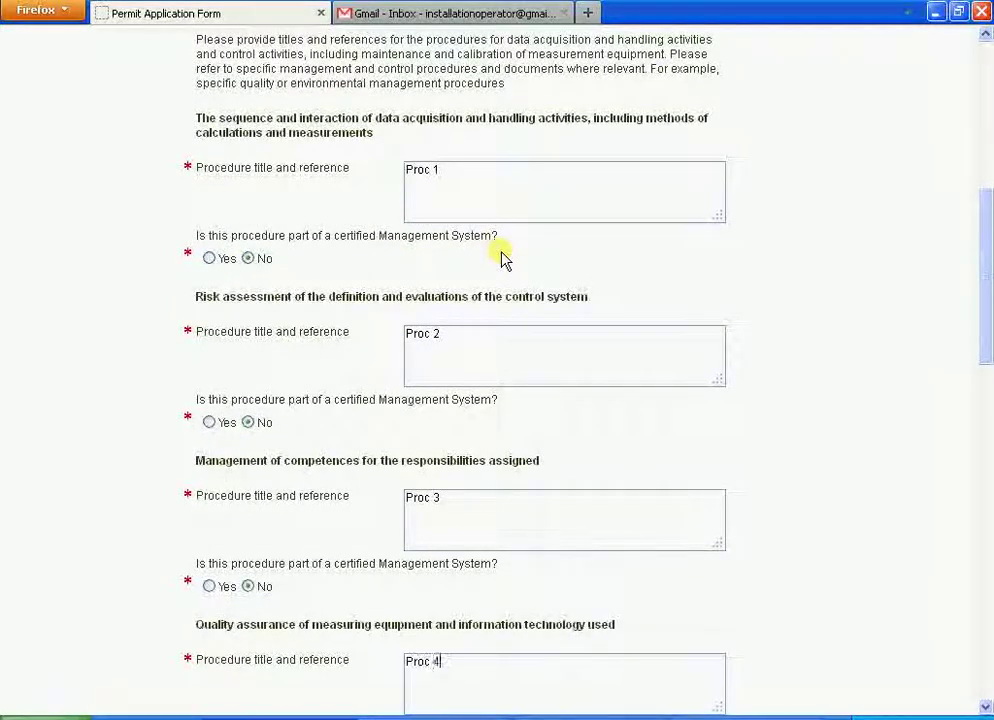
key(Tab)
key(Right)
Enter "Proc 5" for internal reviews of reported data and "Proc 6" for outsourced processes, answering No to certified Management System for both
key(Tab)
text(Proc 6)
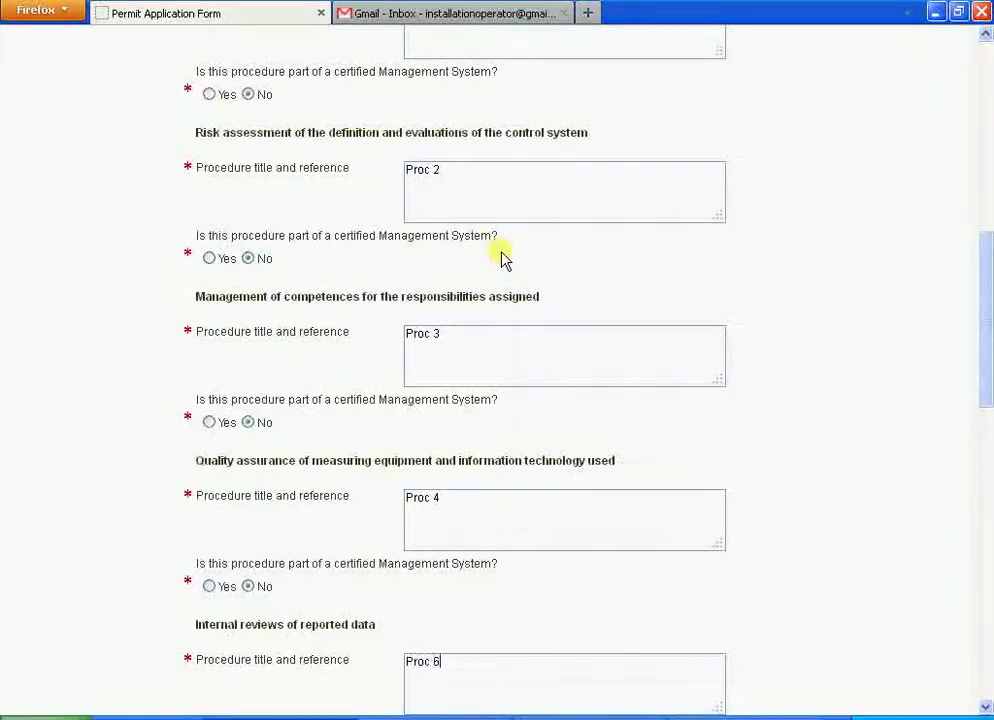
key(Tab)
key(Right)
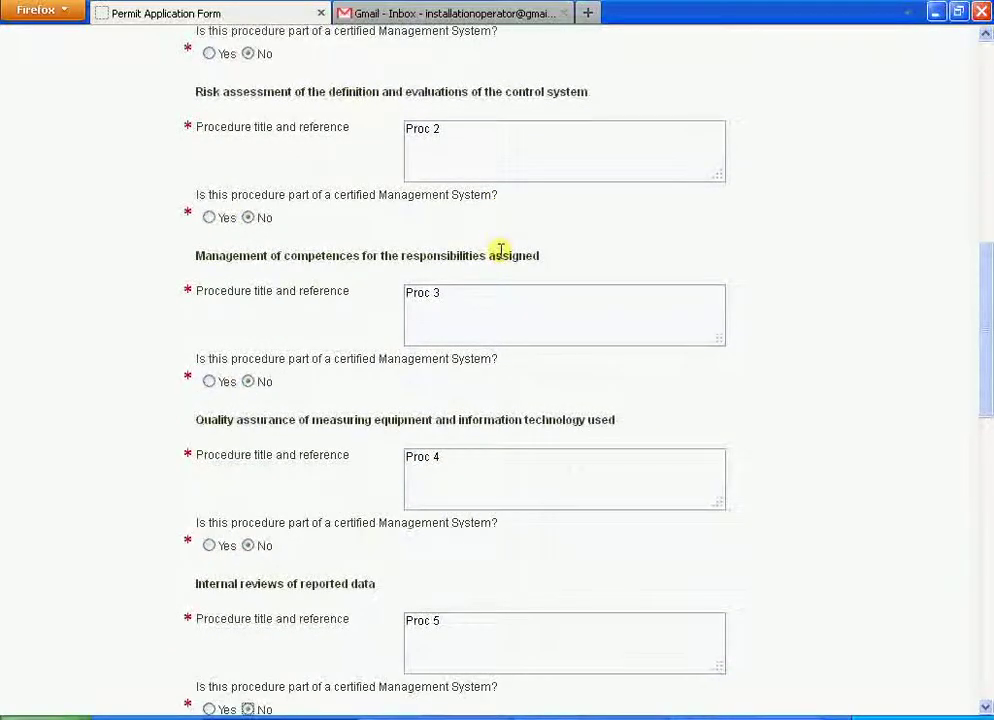
key(Tab)
text(Proc 6)
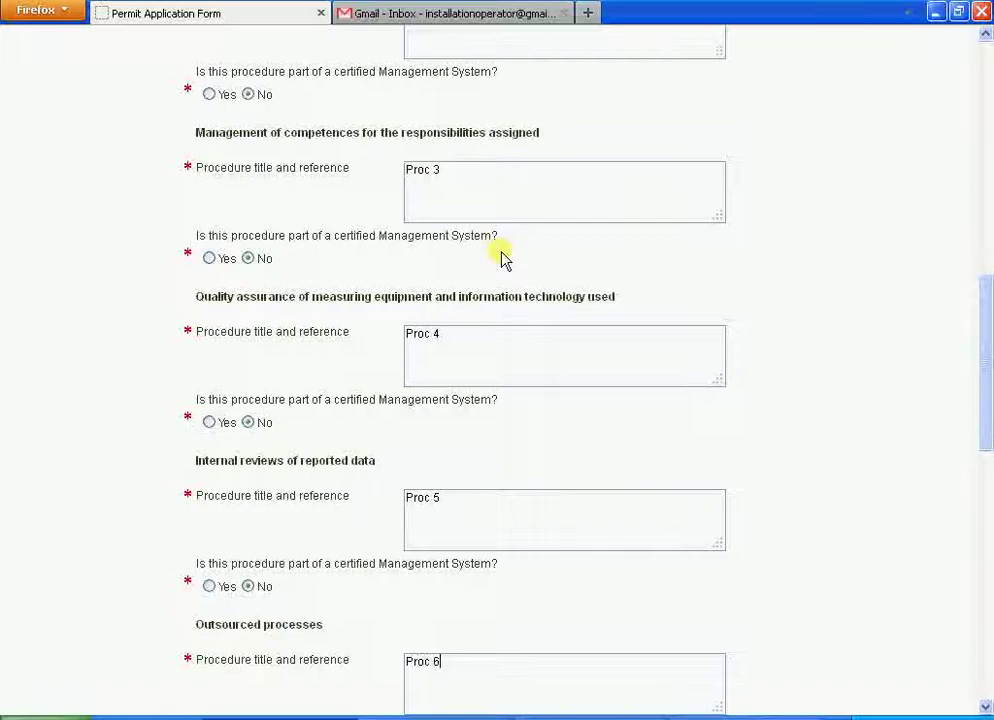
key(Tab)
Enter "Proc 7" for corrections and corrective action and "Proc 8" for records and documentation, answering No to certified Management System for both
key(Tab)
text(Proc 7)
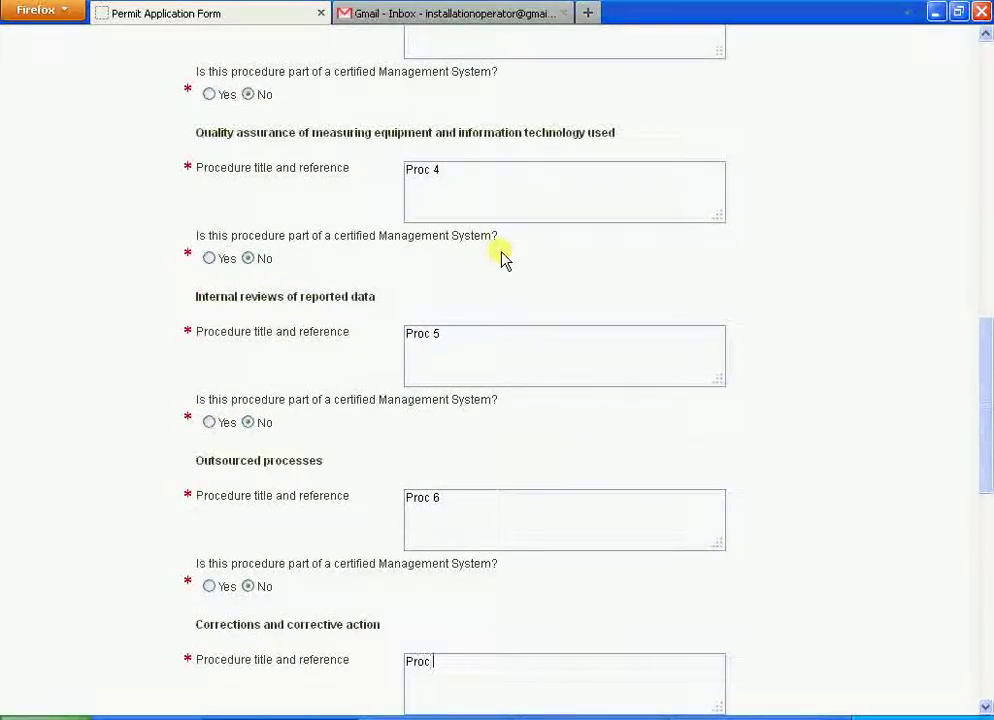
key(Tab)
key(Right)
key(Tab)
text(Proc 8)
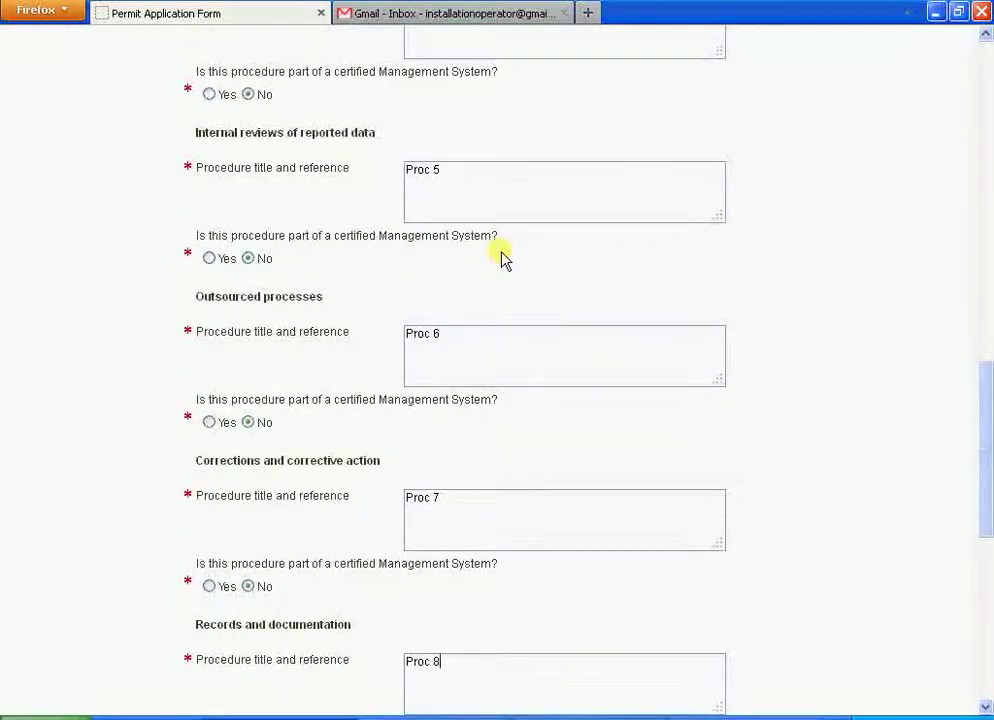
key(Tab)
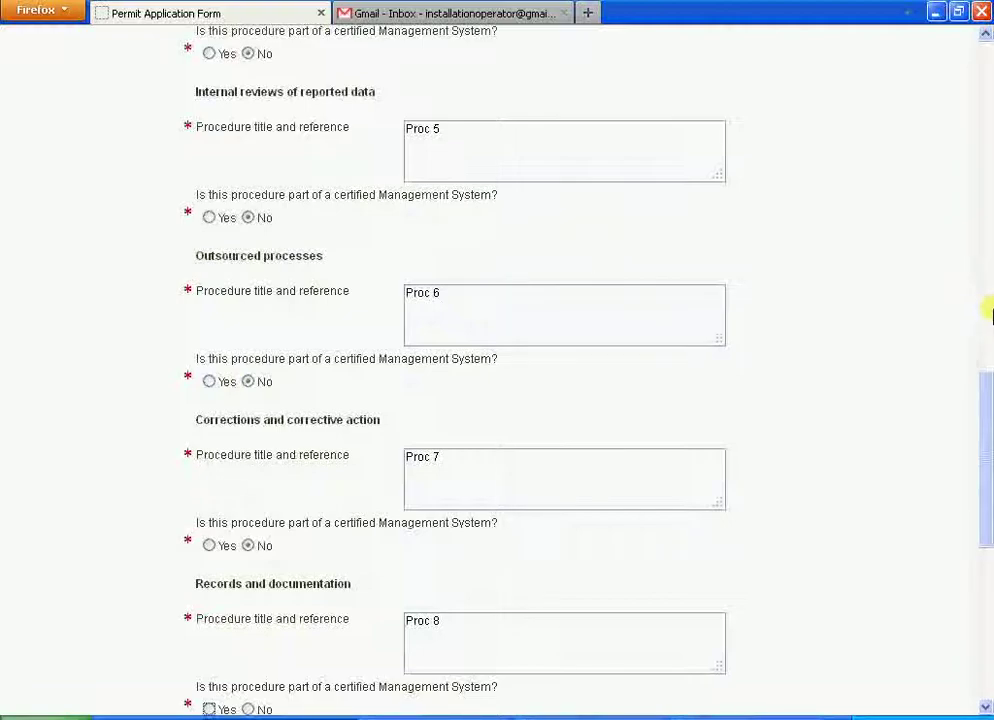
key(Right)
drag(987, 450, 987, 570)
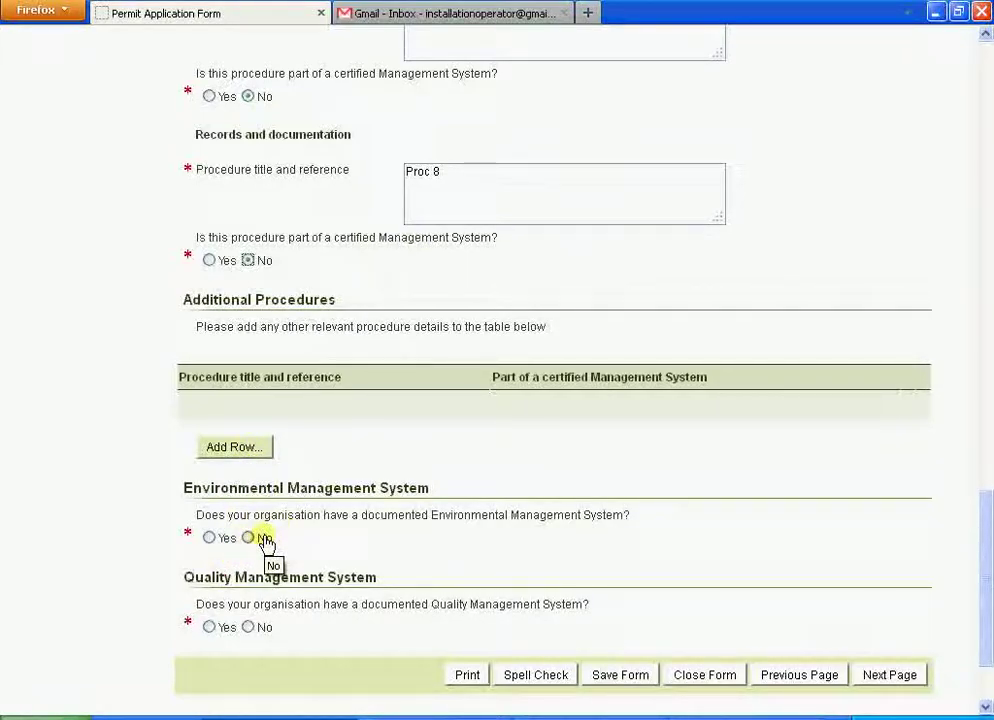
click(209, 538)
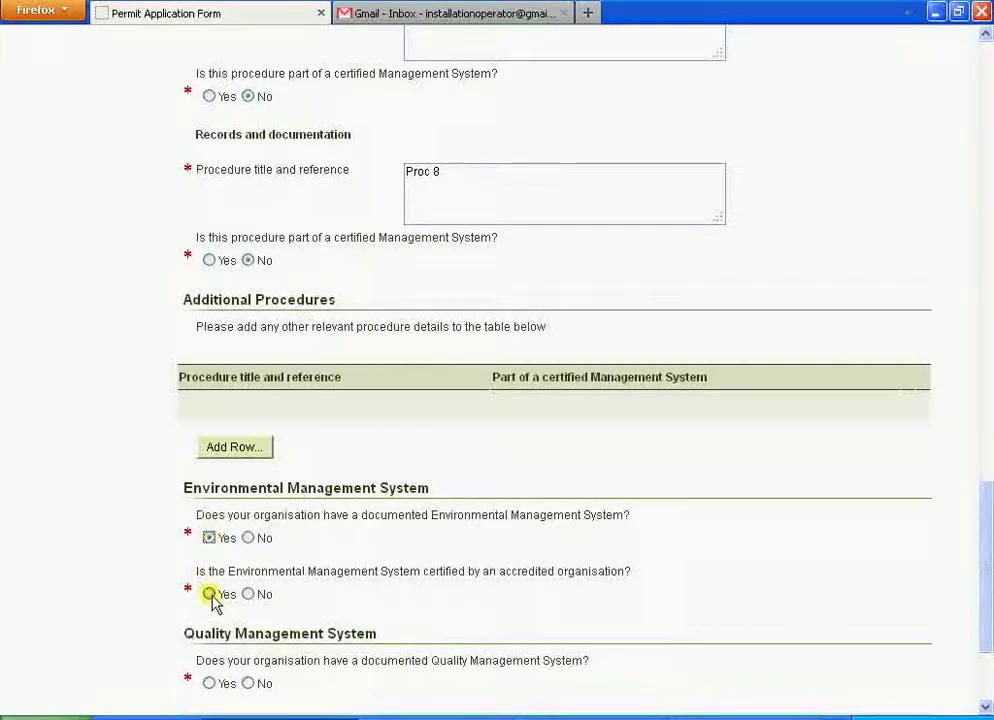
click(209, 594)
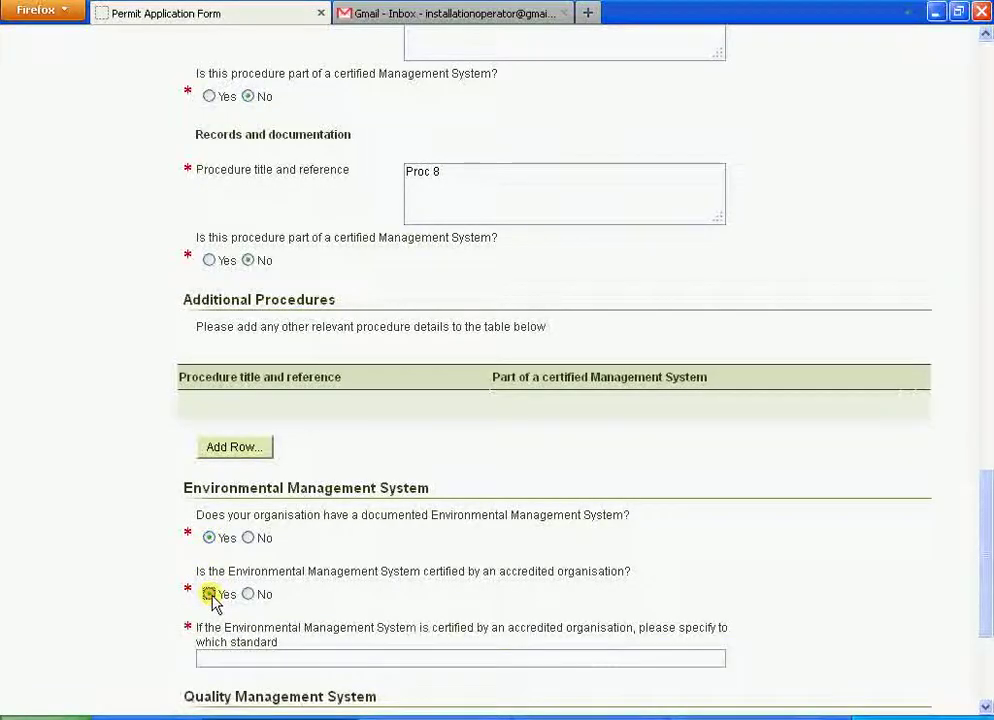
click(250, 658)
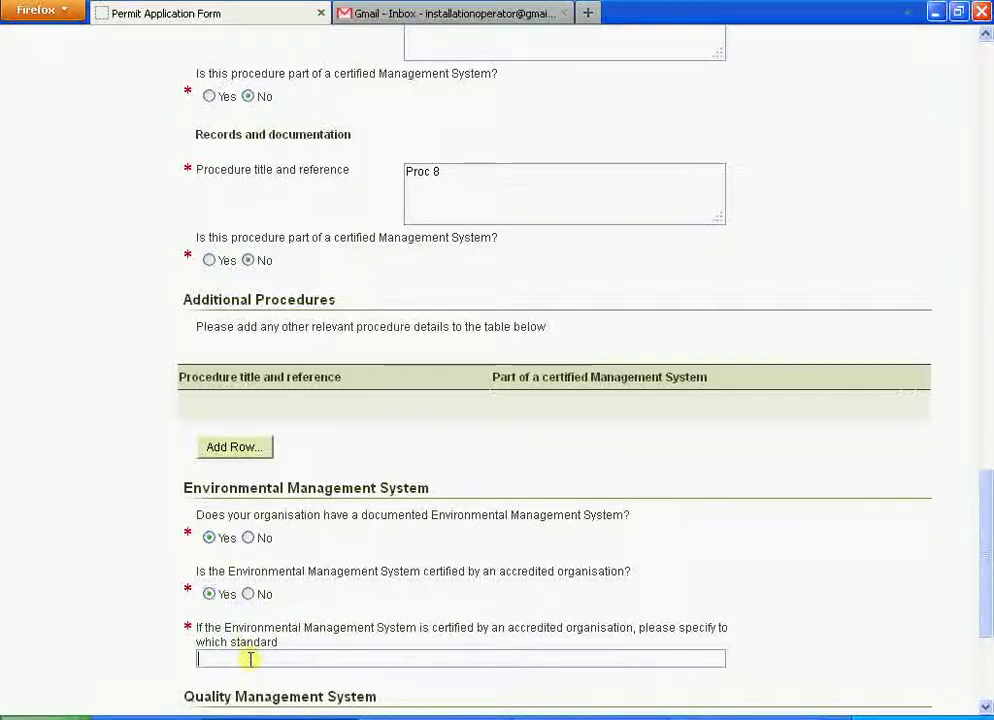
Answer No to having documented Environmental and Quality Management Systems, and proceed past Additional Information to the Confidentiality section
click(248, 538)
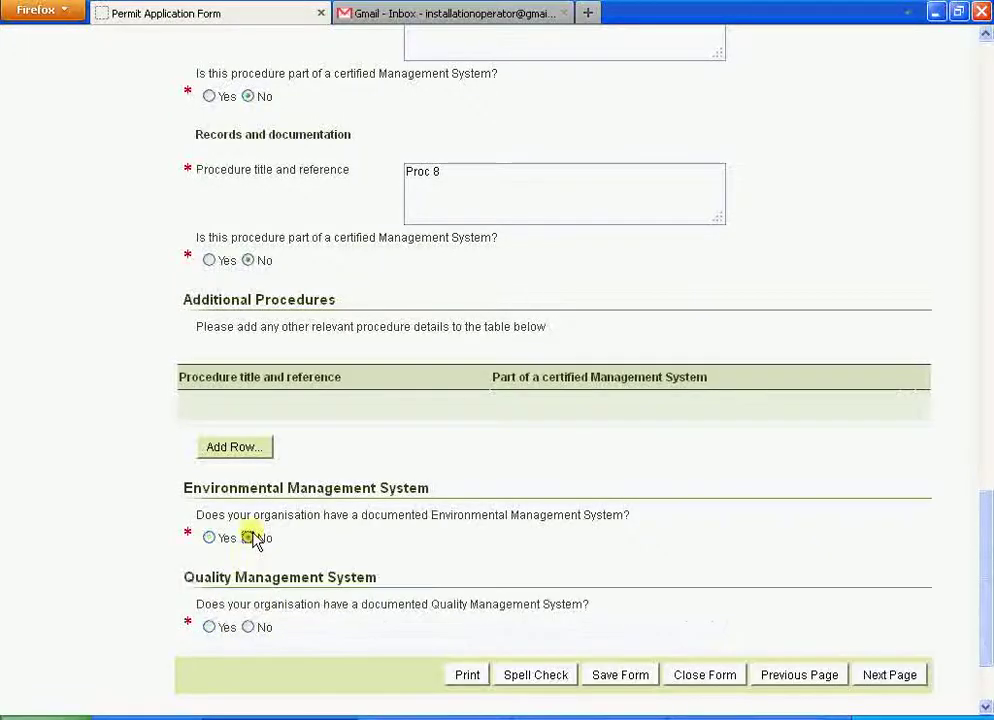
click(250, 629)
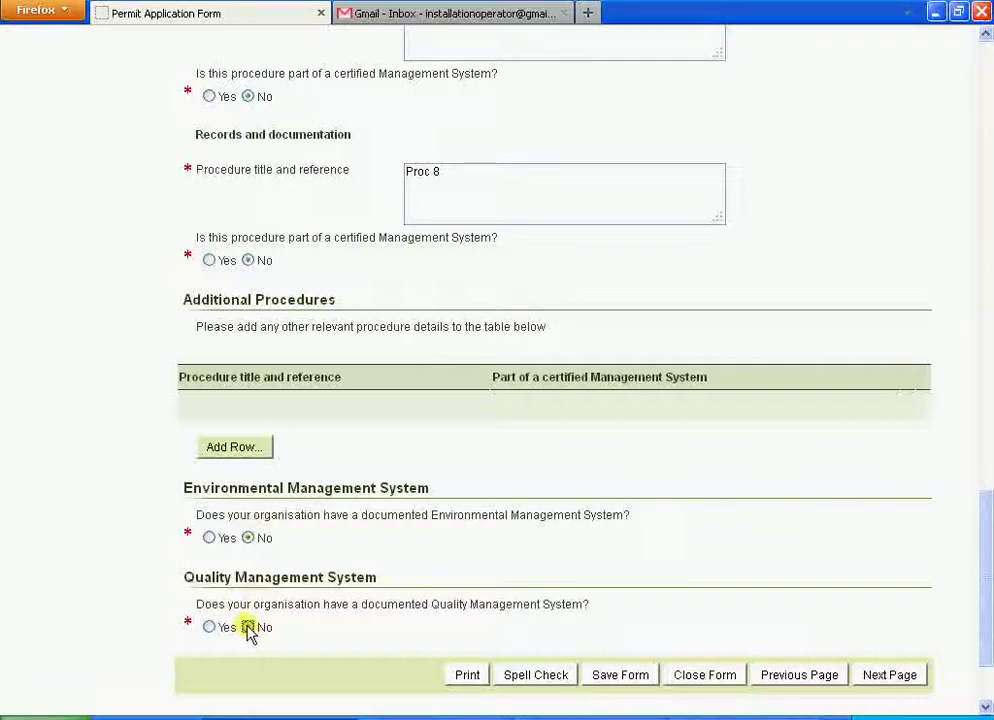
click(895, 675)
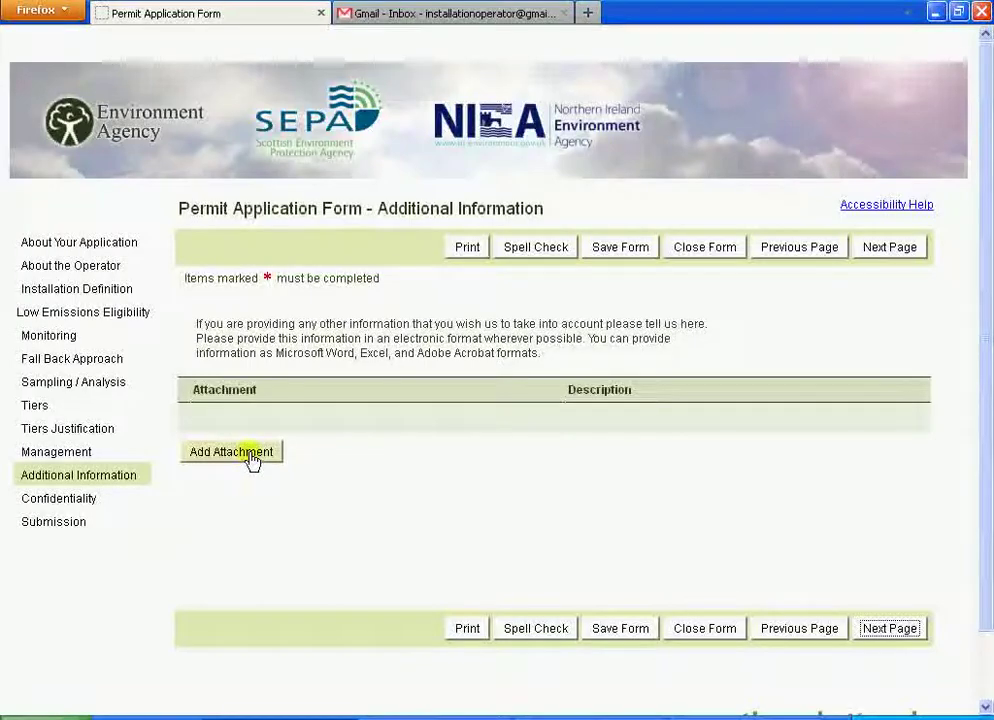
click(72, 502)
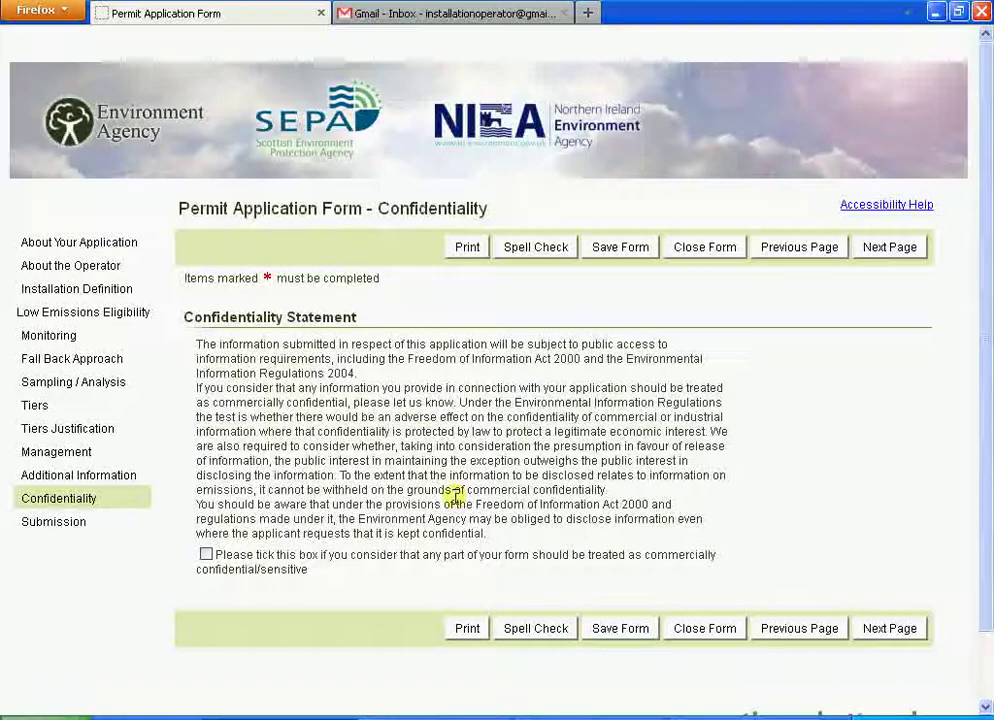
click(206, 554)
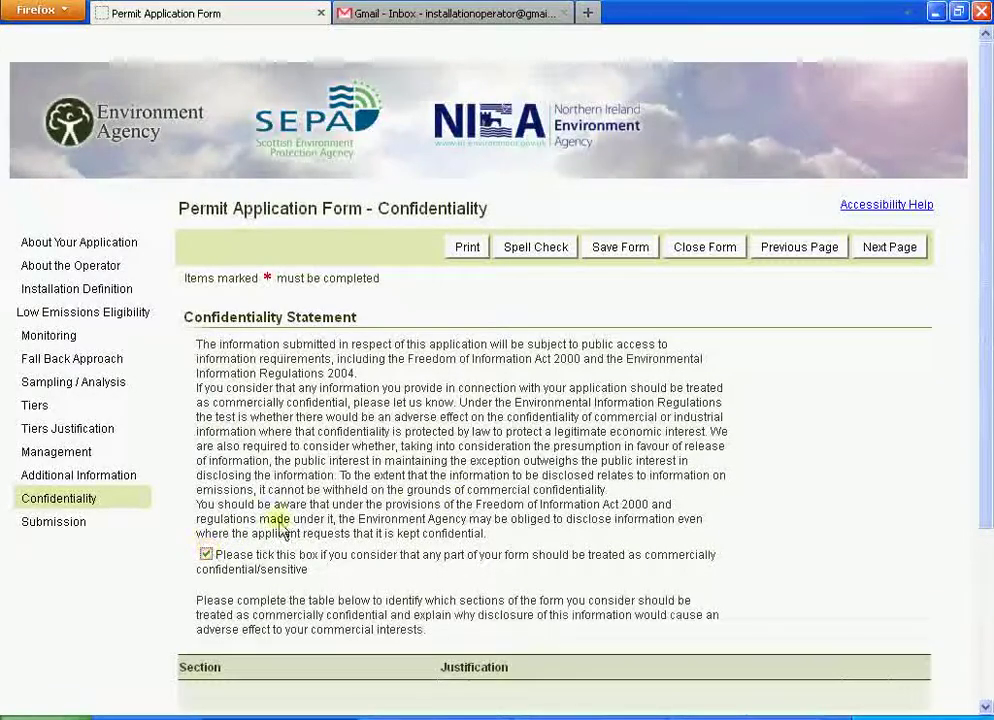
drag(988, 362, 986, 553)
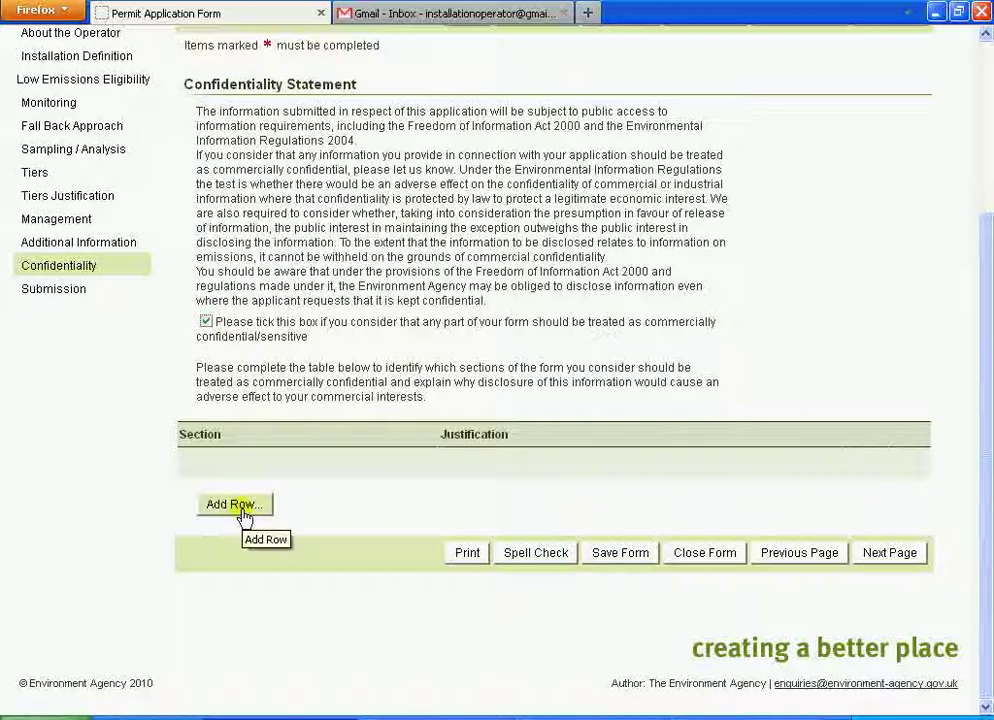
click(205, 322)
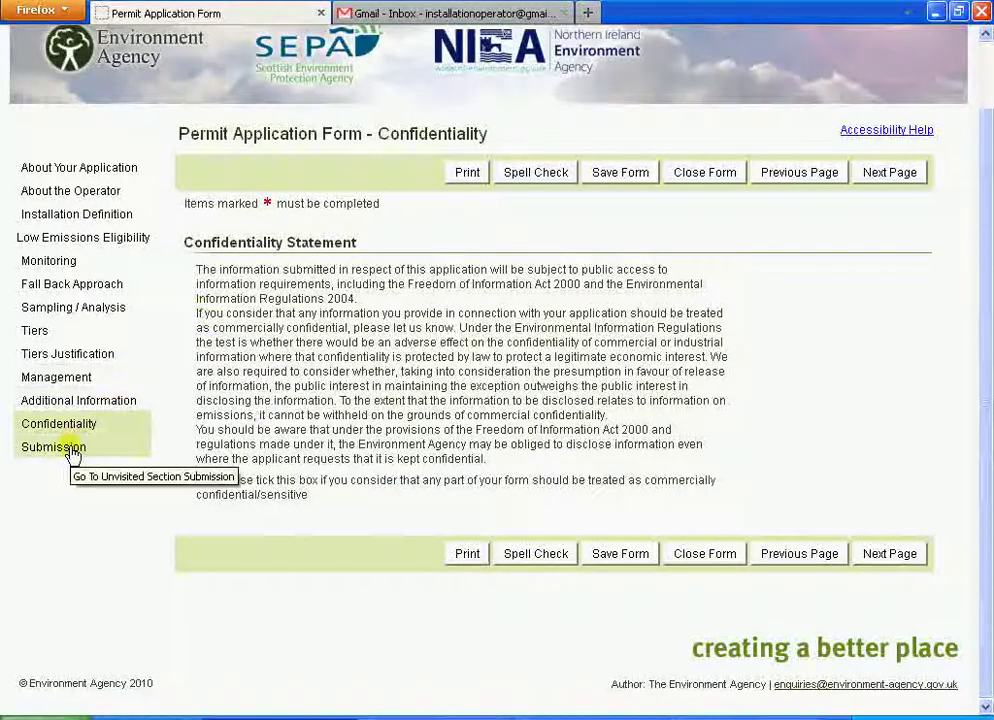
Submit the completed permit application form from the Submission section and acknowledge its completion
click(72, 450)
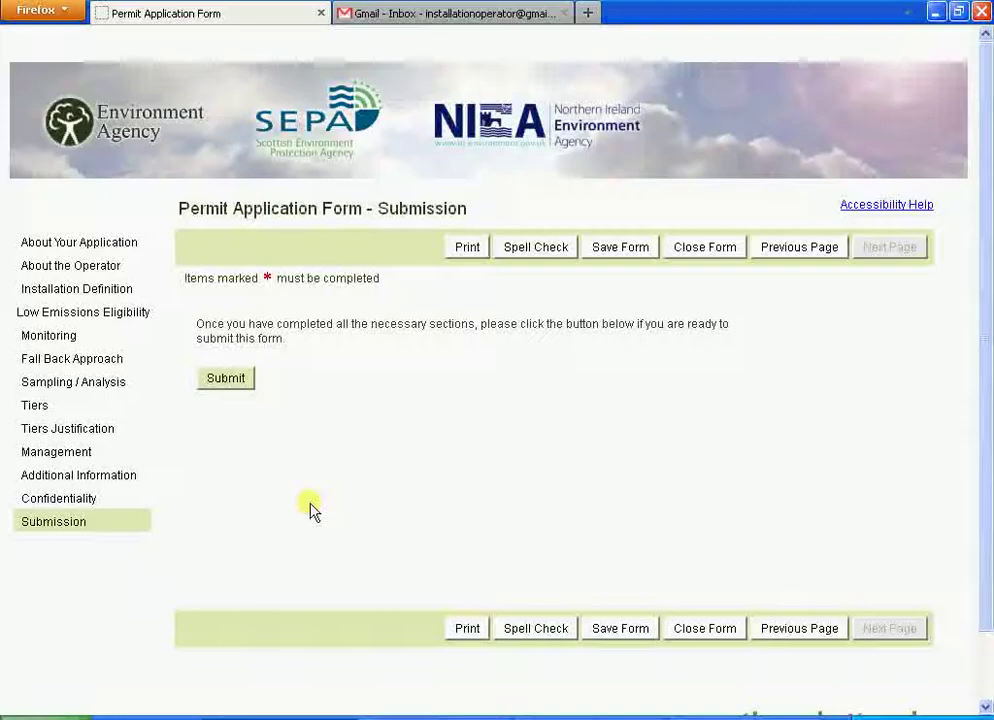
click(230, 384)
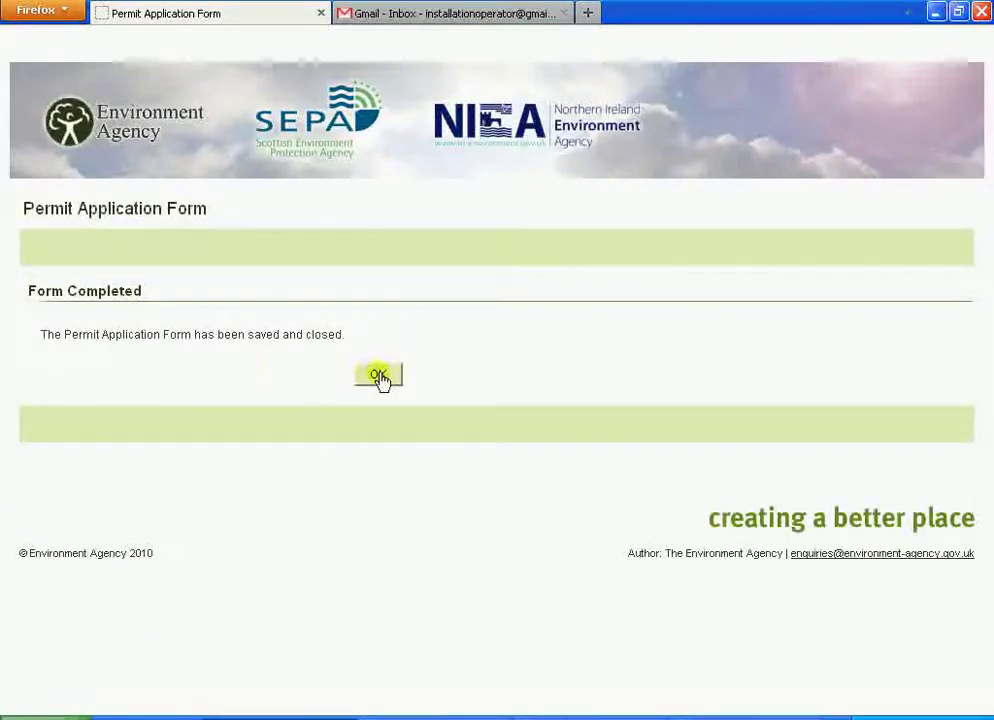
click(379, 376)
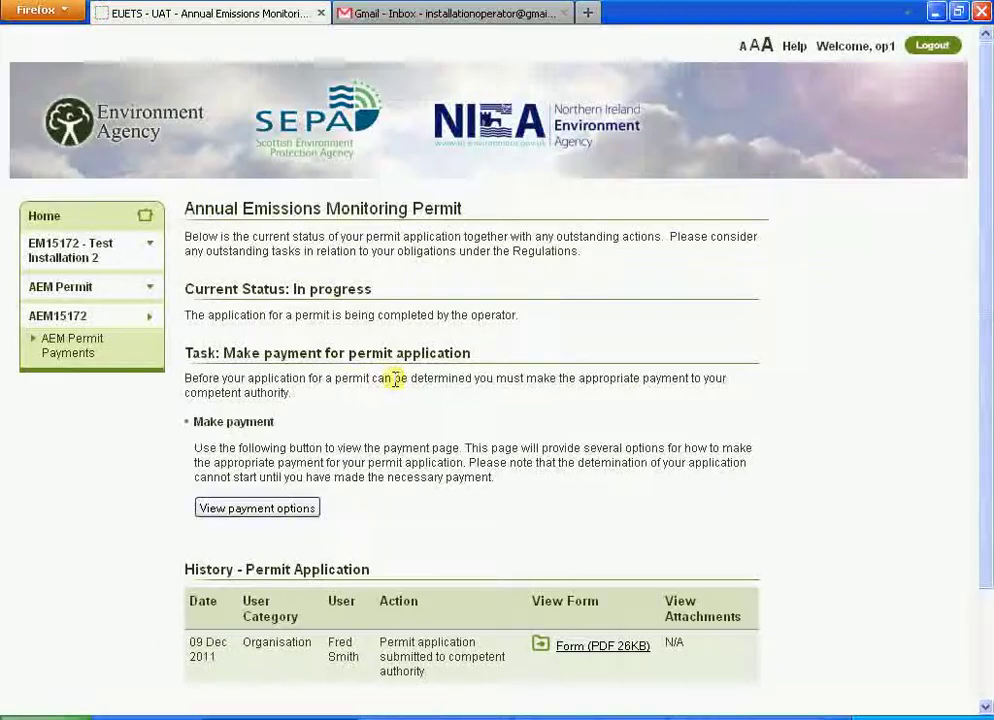
Open the payment options for the permit application and choose BACS as the payment type
drag(983, 284, 984, 405)
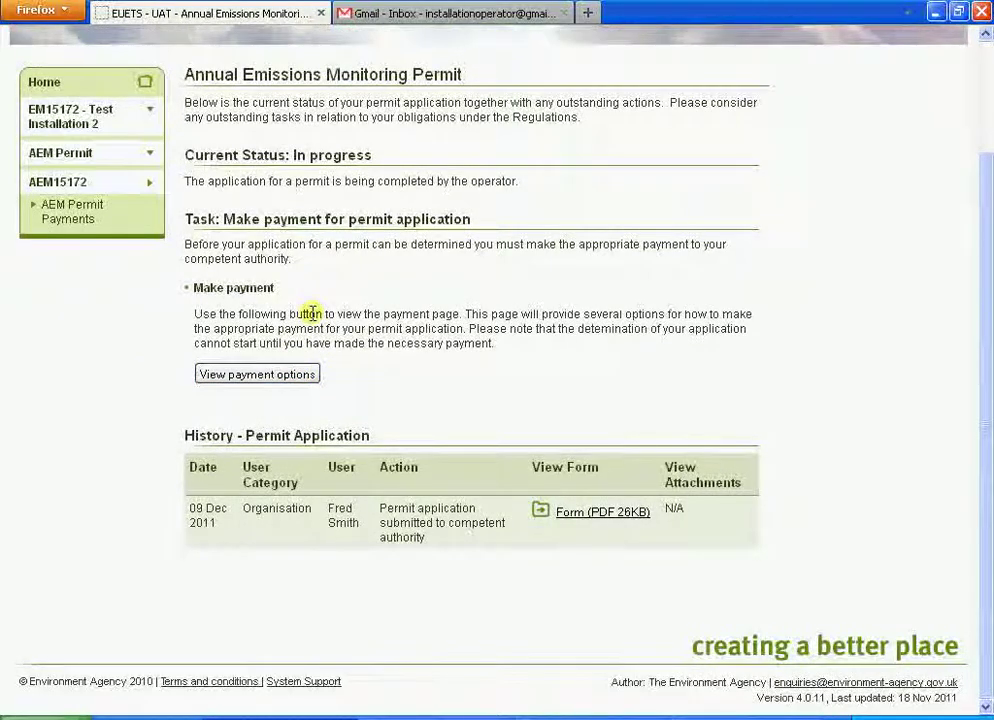
click(292, 379)
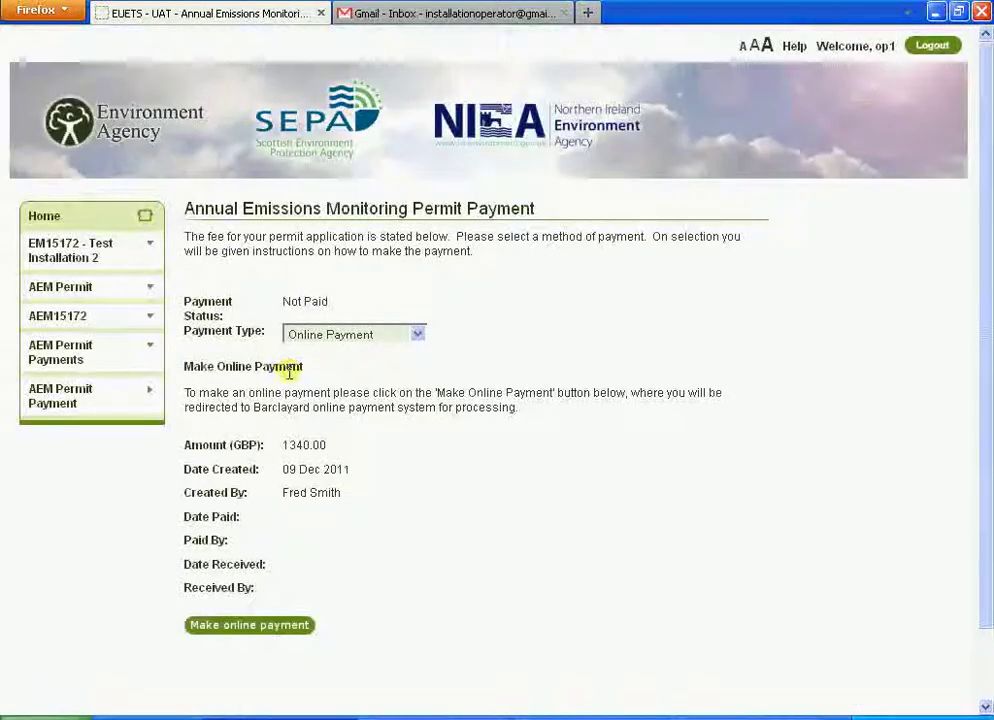
click(418, 338)
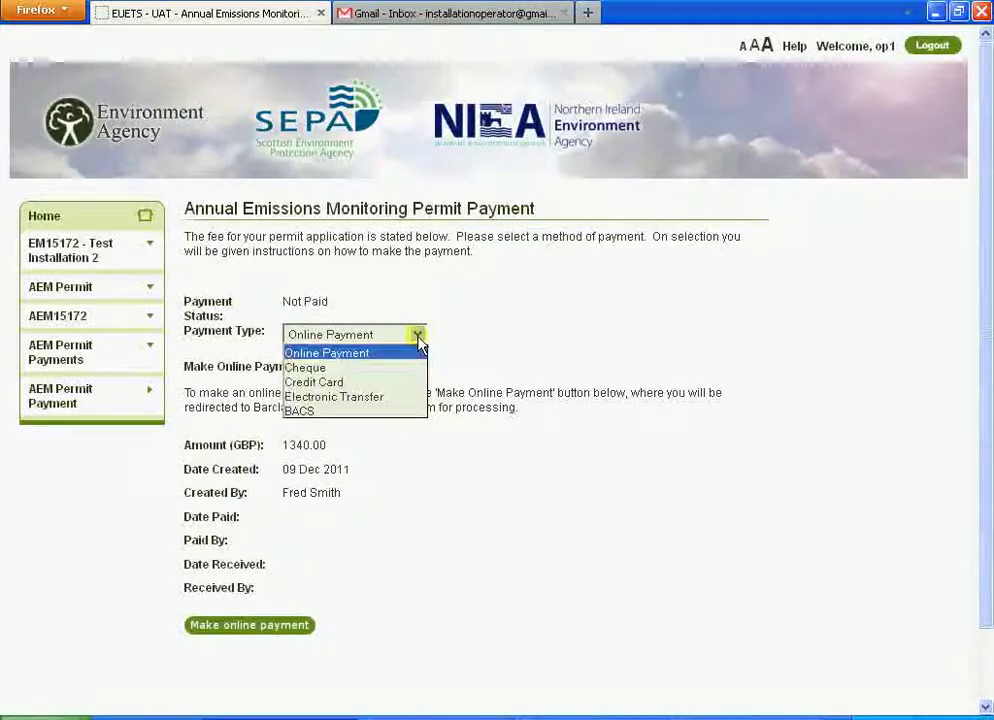
click(356, 411)
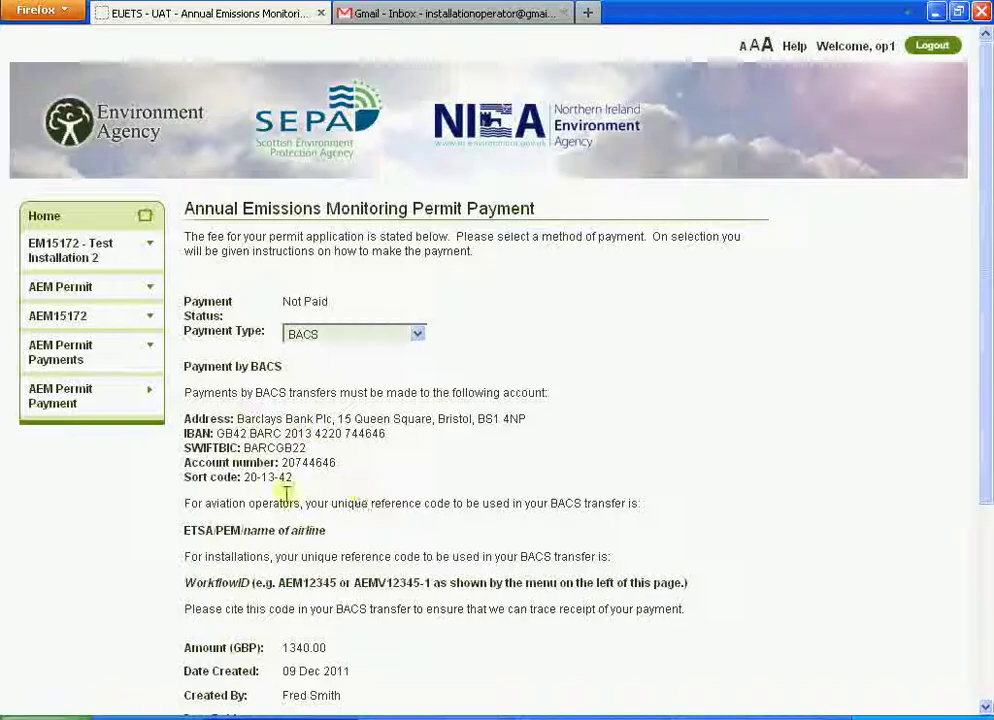
Review the BACS transfer account details and mark the permit application payment as paid
drag(296, 479, 183, 425)
click(309, 475)
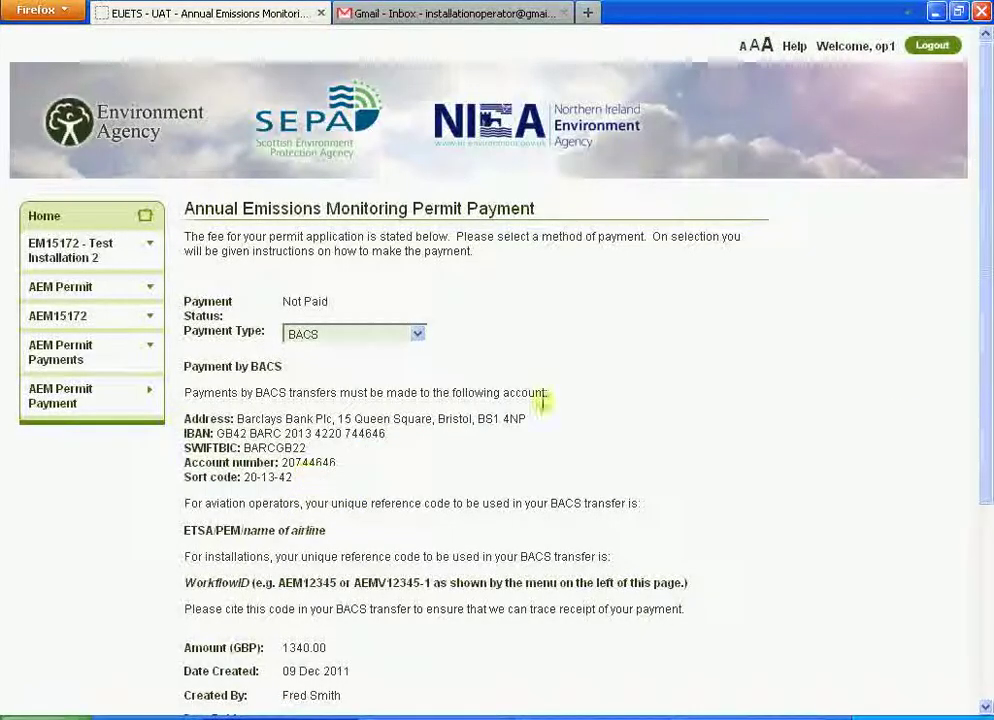
drag(987, 333, 982, 506)
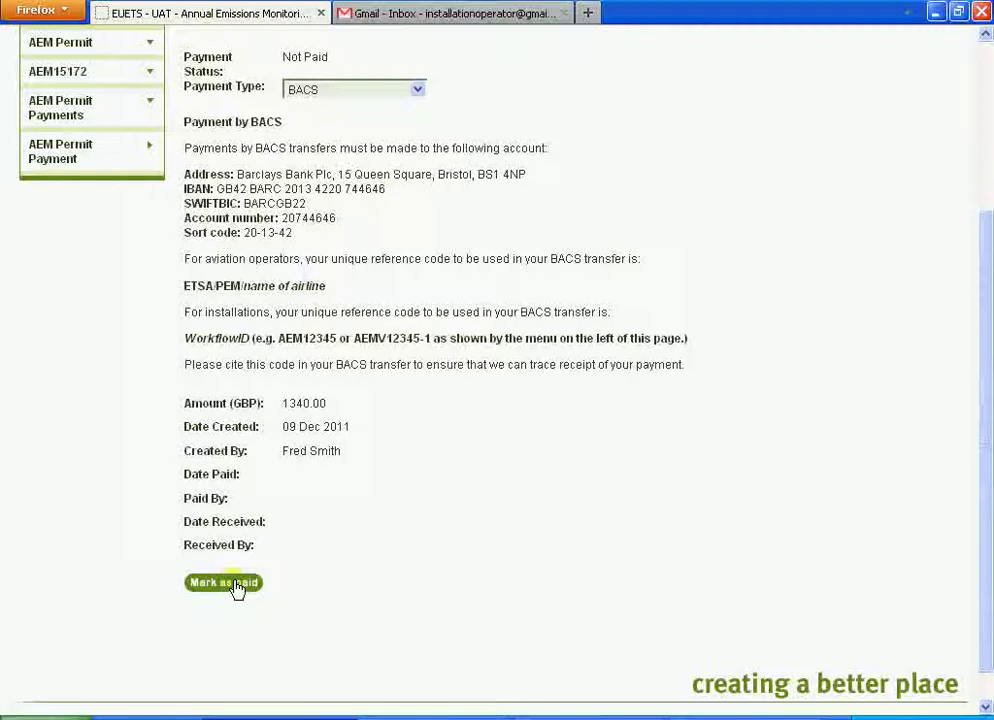
click(236, 586)
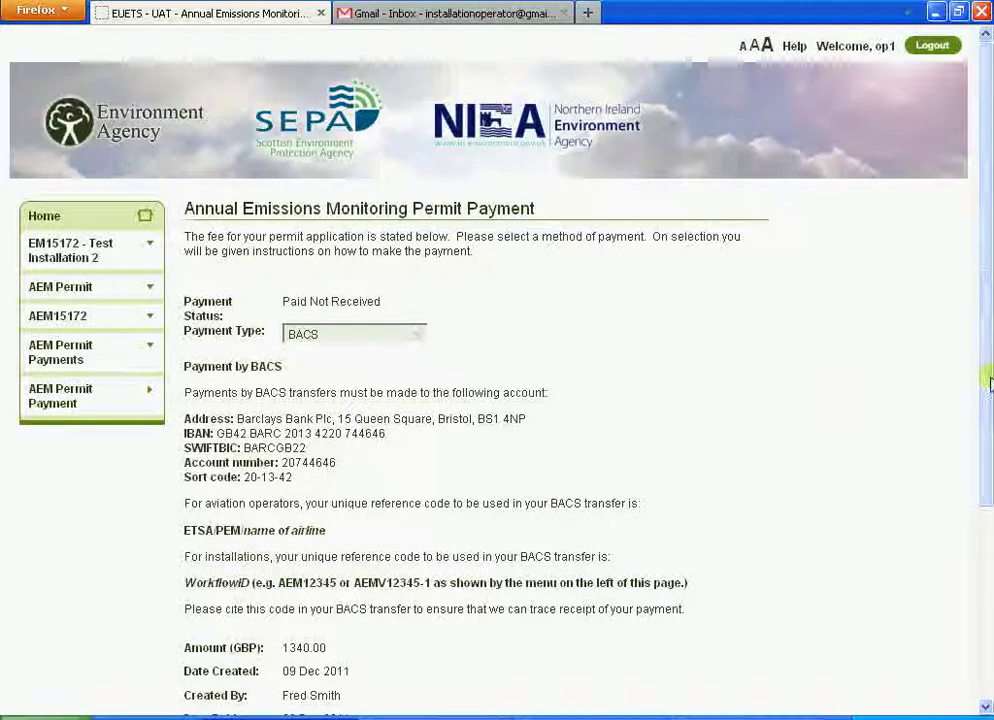
Examine the permit payment's status and its paid and received details
drag(985, 377, 983, 496)
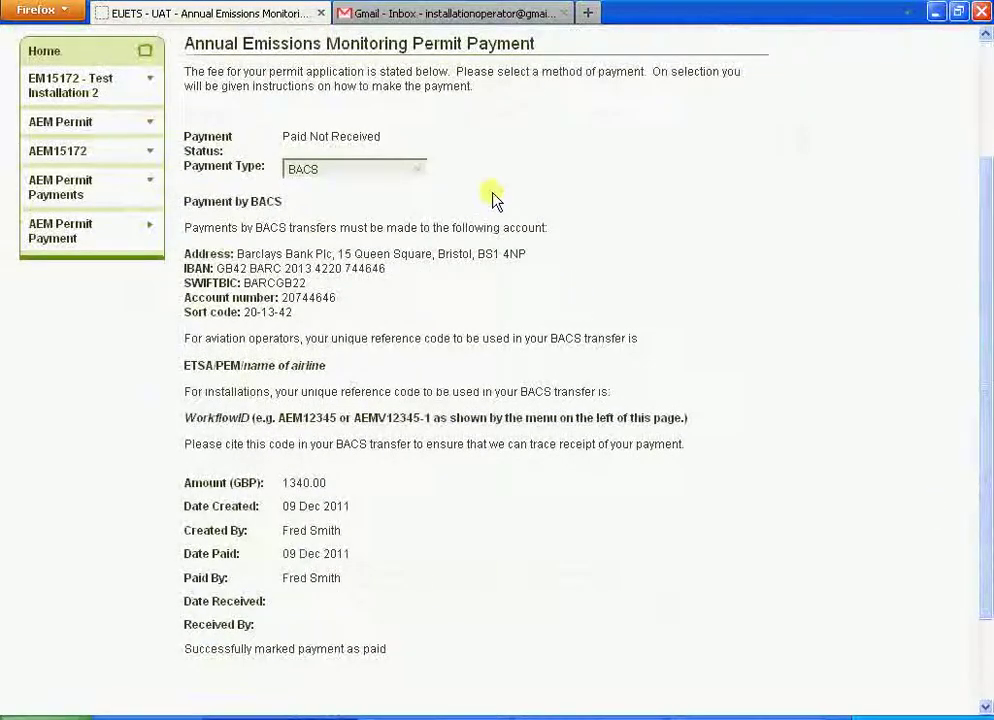
drag(380, 136, 284, 140)
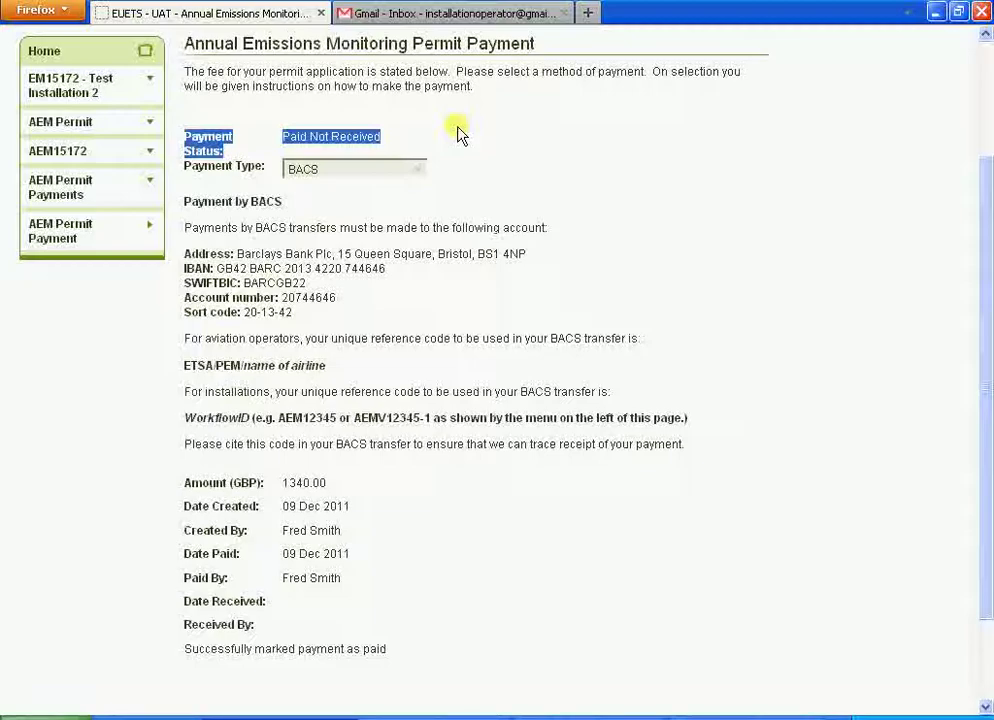
click(399, 143)
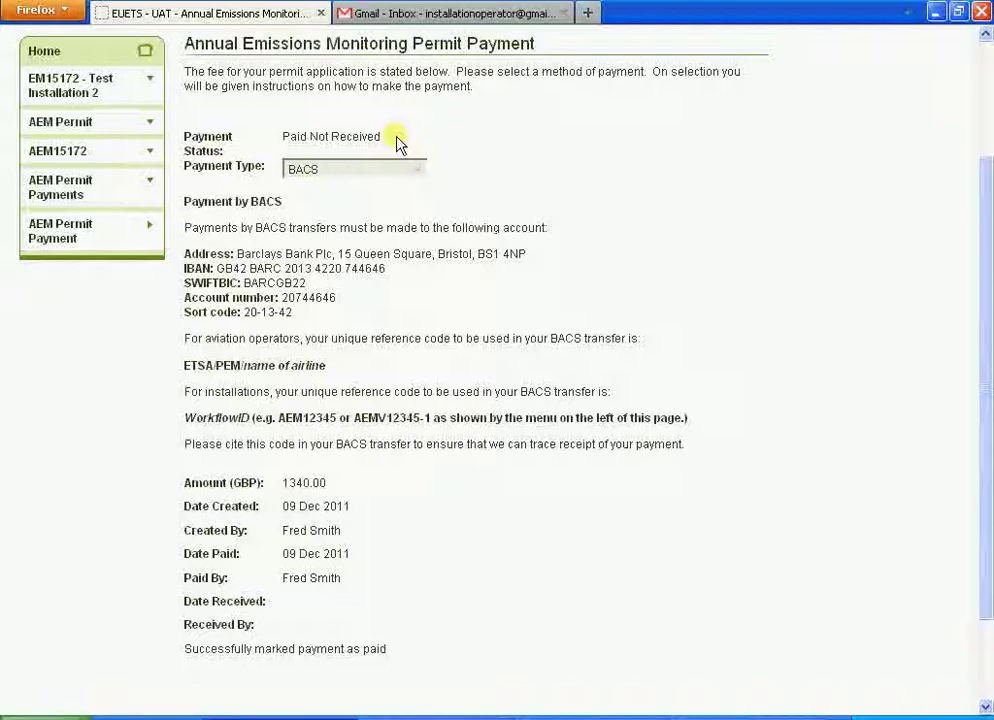
drag(983, 362, 983, 544)
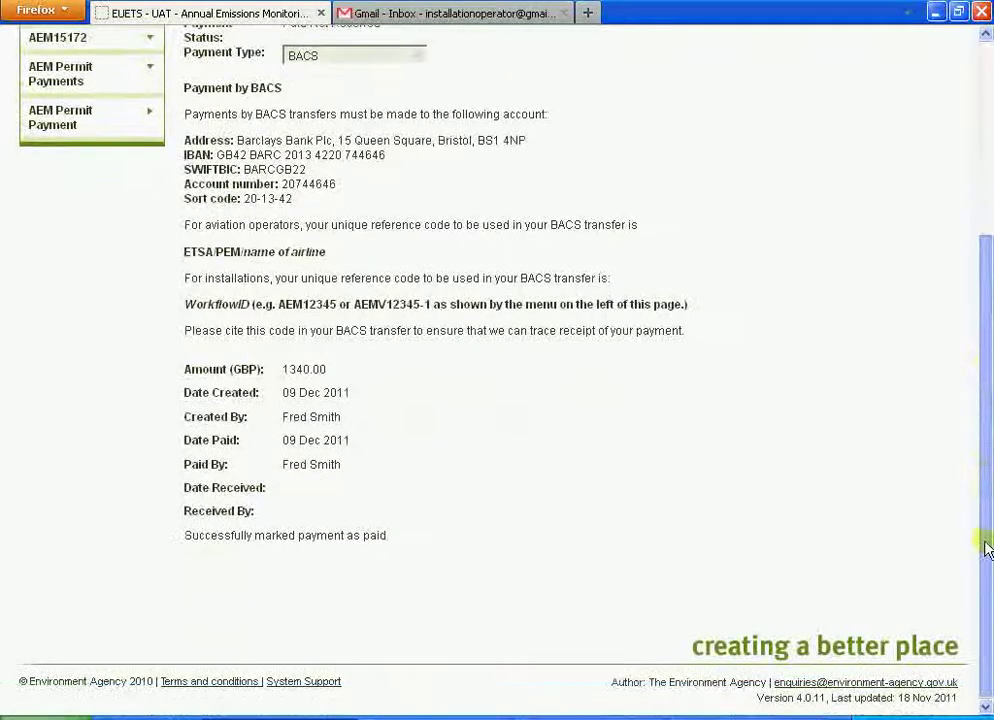